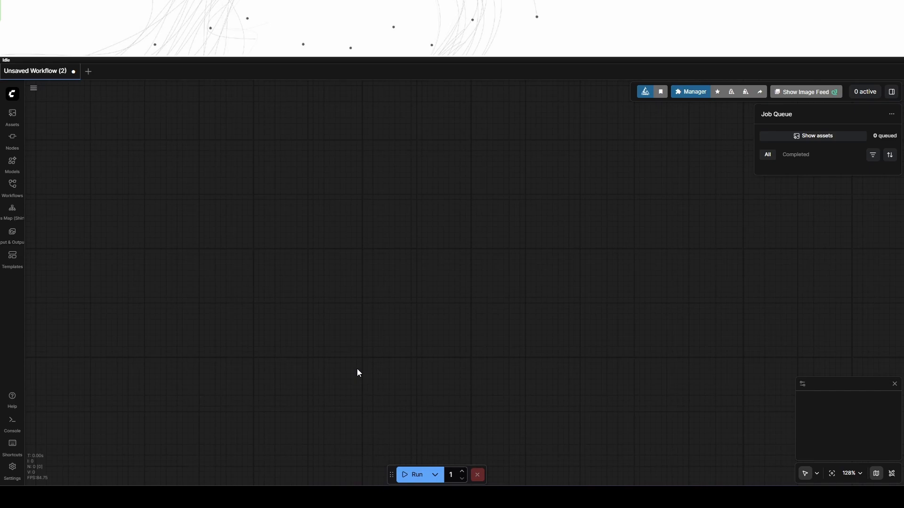
Add a Load Checkpoint node to the empty canvas.
double_click(307, 238)
text(load ch)
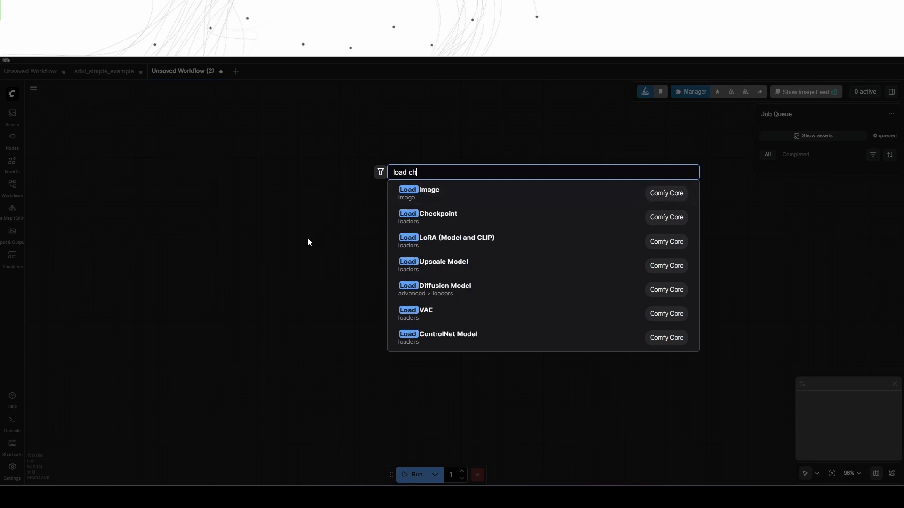
text(eckpoint)
key(Return)
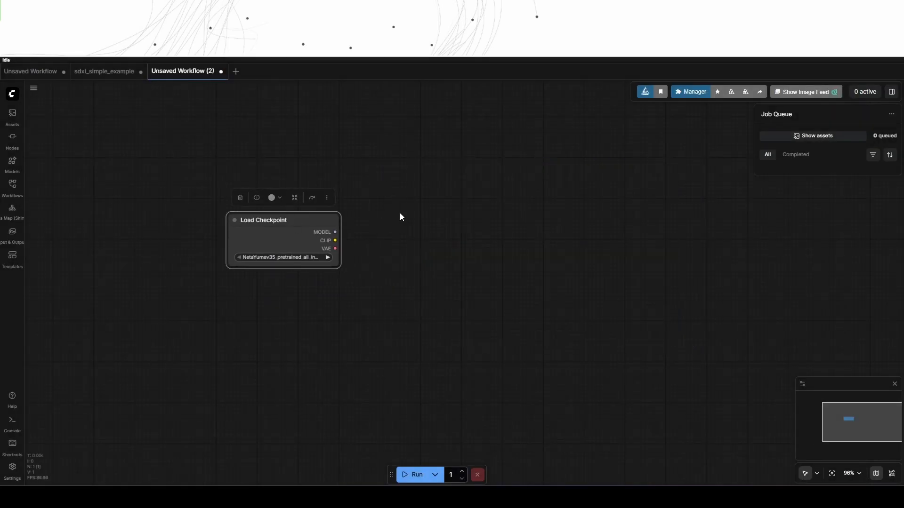
Add a CLIP Text Encode (Prompt) node beside the checkpoint loader and paste a copy of it below.
double_click(420, 214)
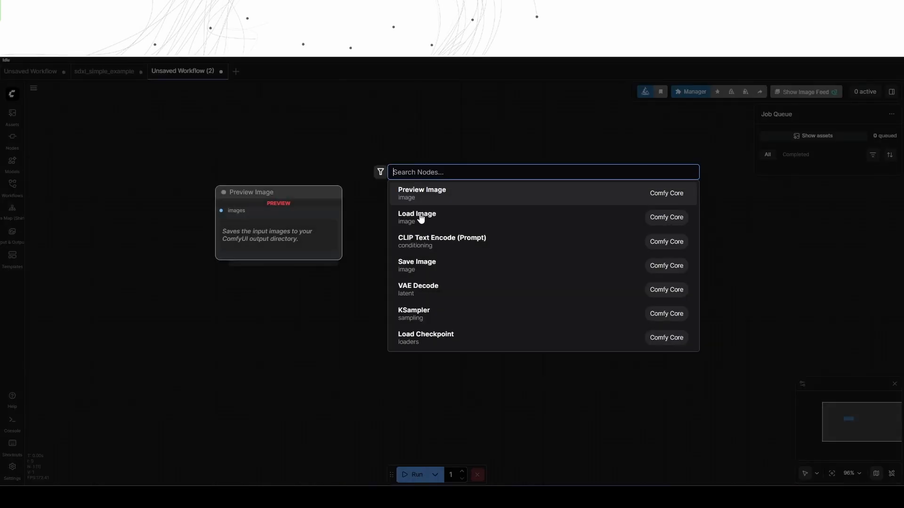
text(clip)
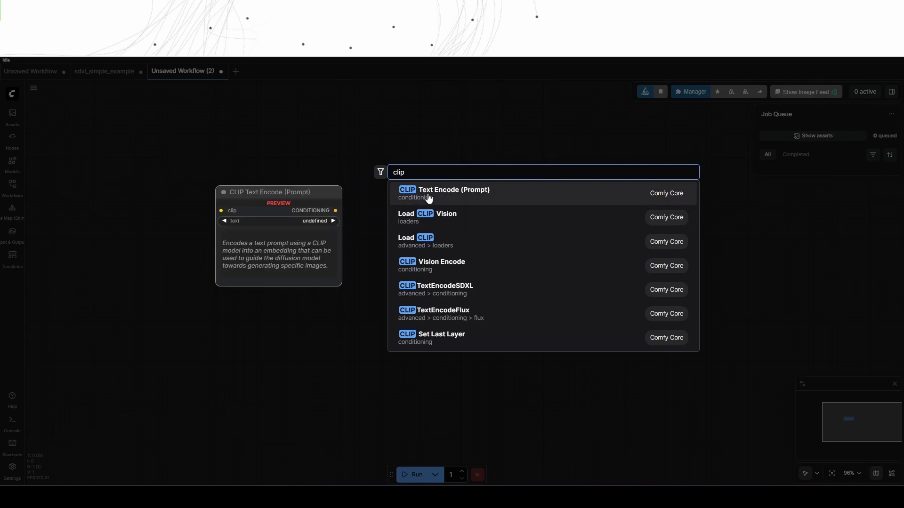
click(428, 198)
drag(544, 215, 462, 258)
key(ctrl+c)
key(ctrl+v)
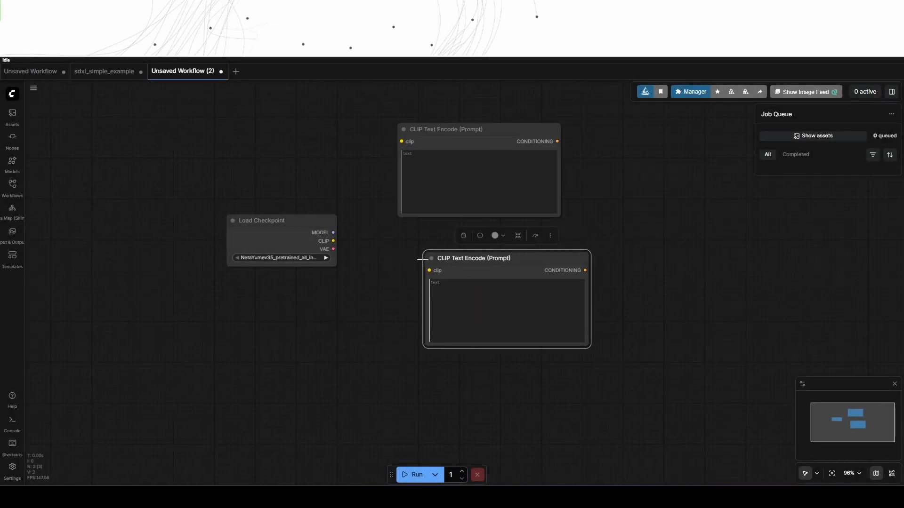
Color the lower CLIP Text Encode node red and the upper one green, aligning the lower node roughly under the upper.
right_click(448, 280)
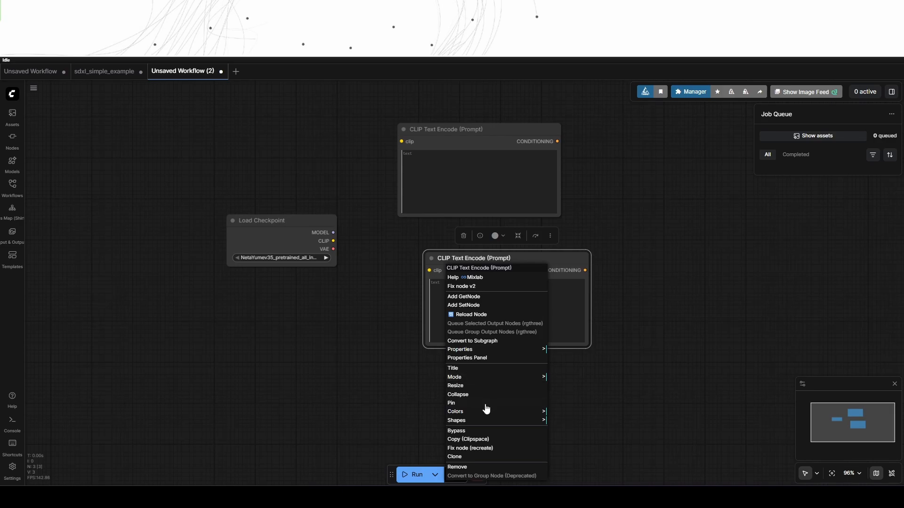
click(470, 412)
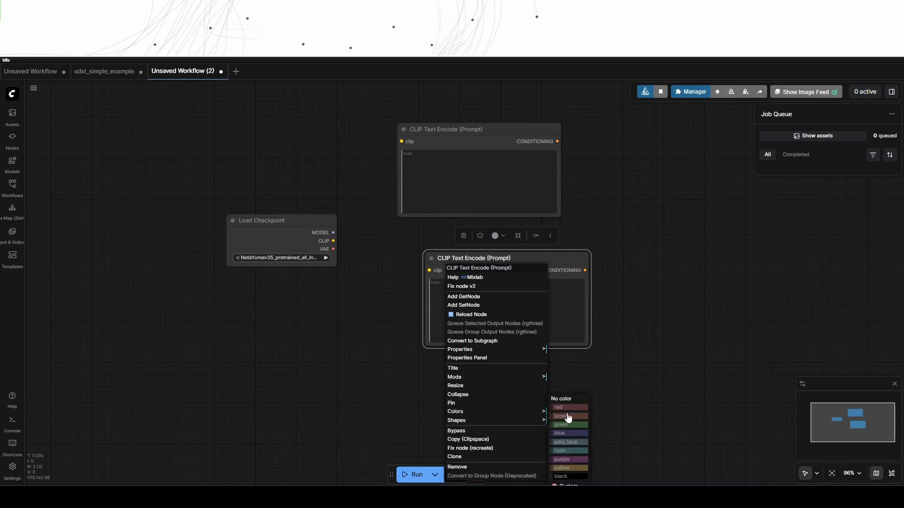
click(568, 418)
drag(538, 264, 521, 264)
right_click(508, 137)
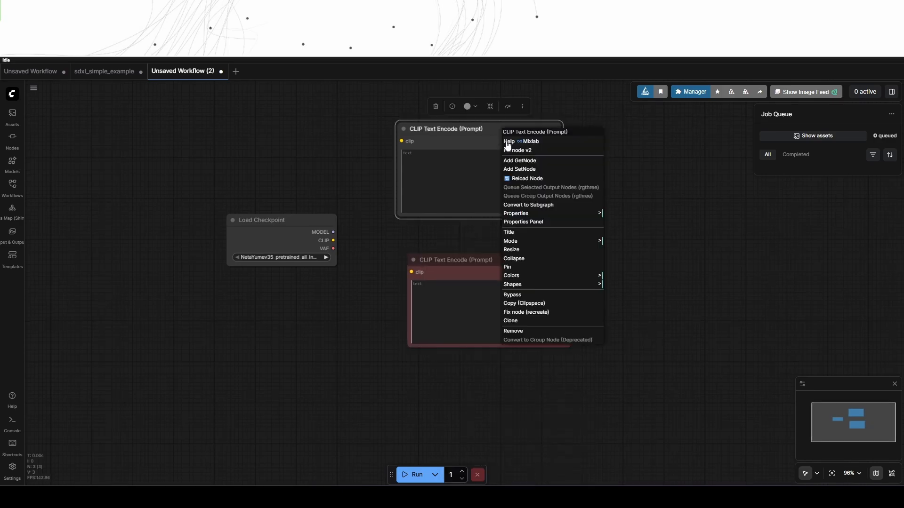
click(512, 275)
click(624, 303)
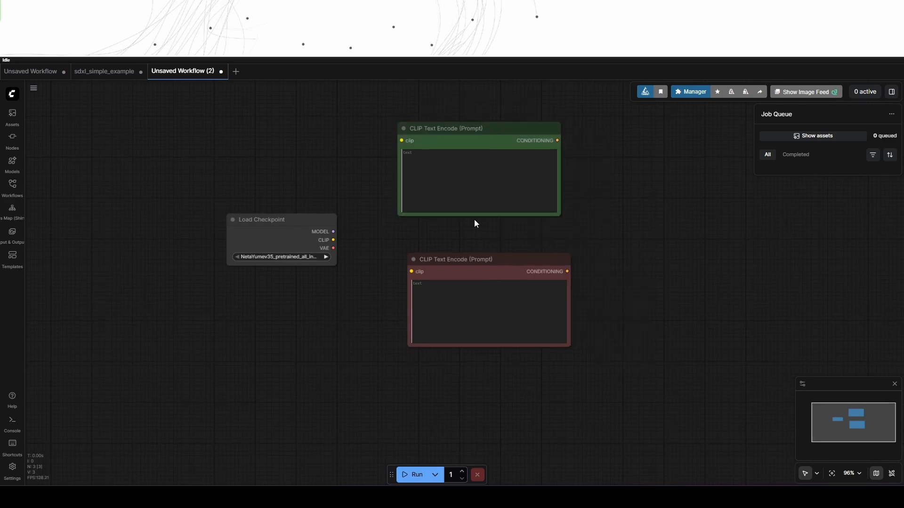
Connect the checkpoint's CLIP output to both prompt nodes and bring the green node down closer to the red one.
drag(333, 244, 401, 141)
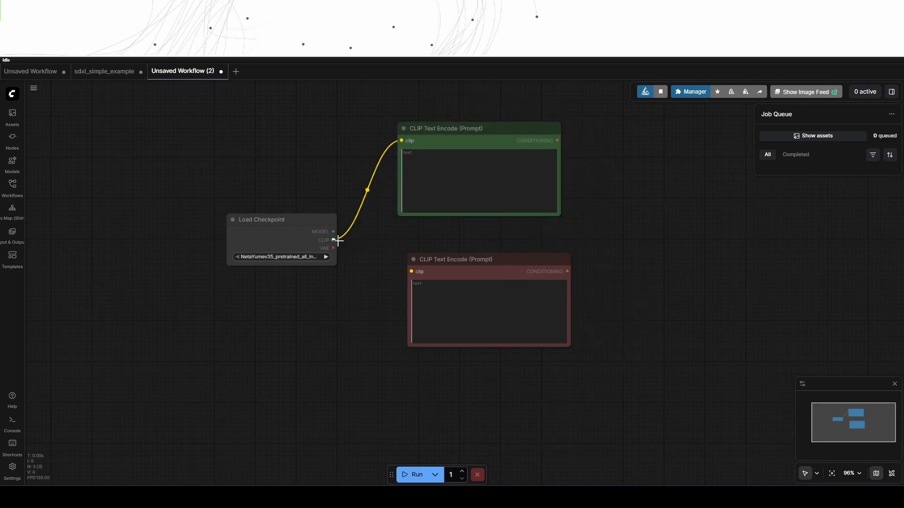
drag(333, 240, 411, 272)
drag(403, 234, 330, 263)
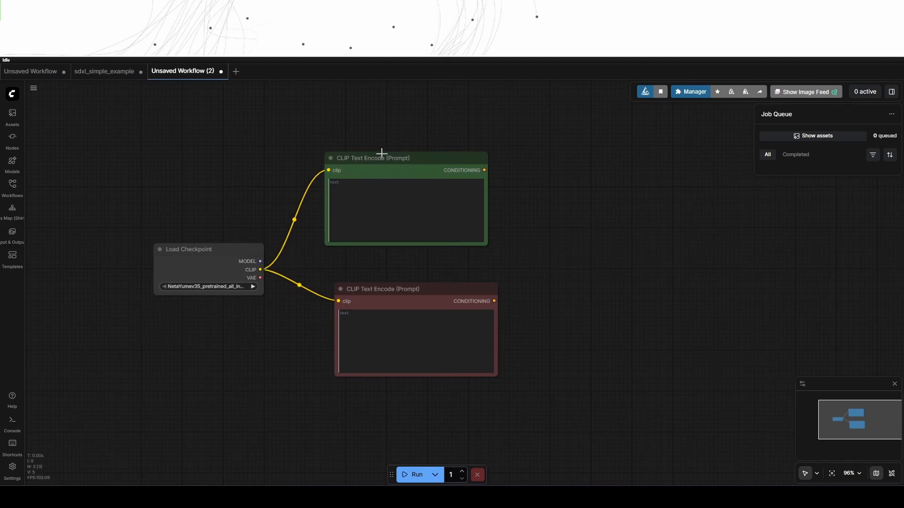
drag(381, 156, 386, 183)
Add a KSampler node beyond the two prompt nodes.
double_click(535, 220)
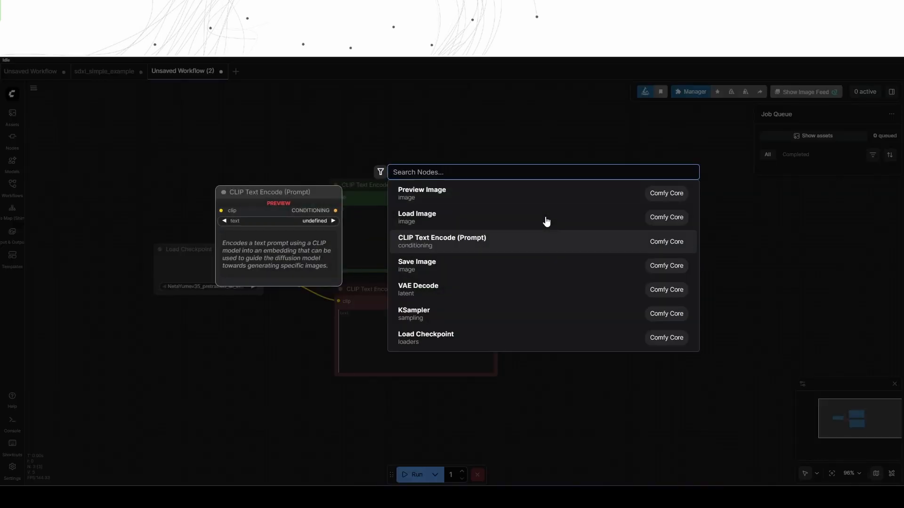
text(ksa)
key(Return)
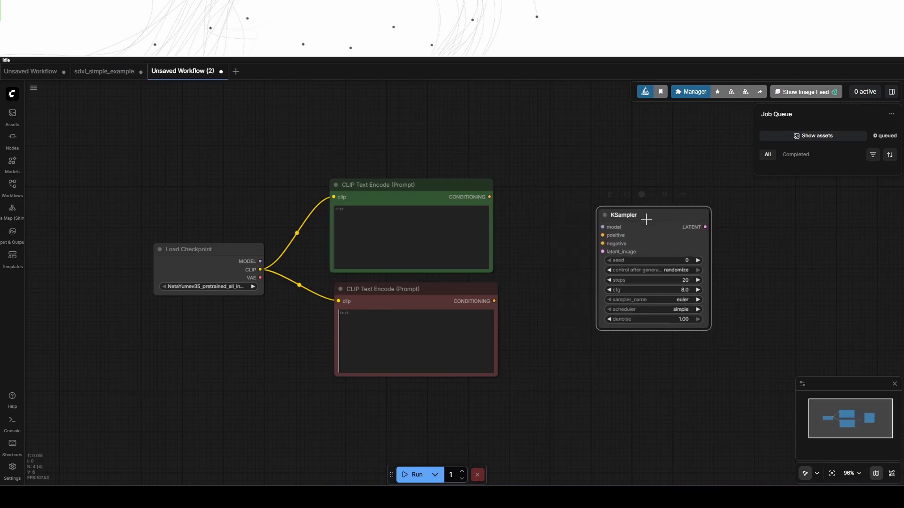
Connect the checkpoint's MODEL output, the green node's conditioning and the red node's conditioning to the KSampler's model, positive and negative inputs.
drag(250, 261, 601, 227)
click(571, 284)
drag(490, 196, 602, 235)
drag(493, 299, 519, 370)
click(554, 431)
key(Delete)
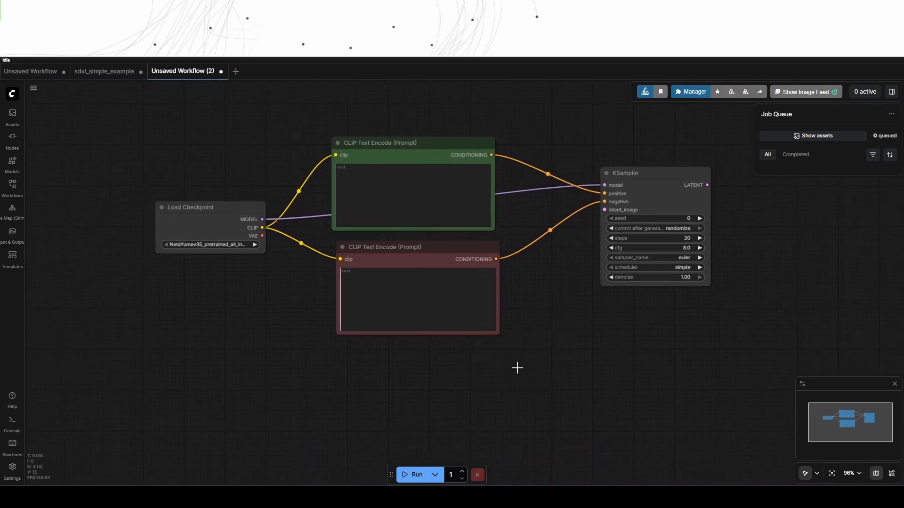
Add an Empty Latent Image node linked to the KSampler's latent_image input and place it below the red prompt node.
drag(604, 210, 547, 334)
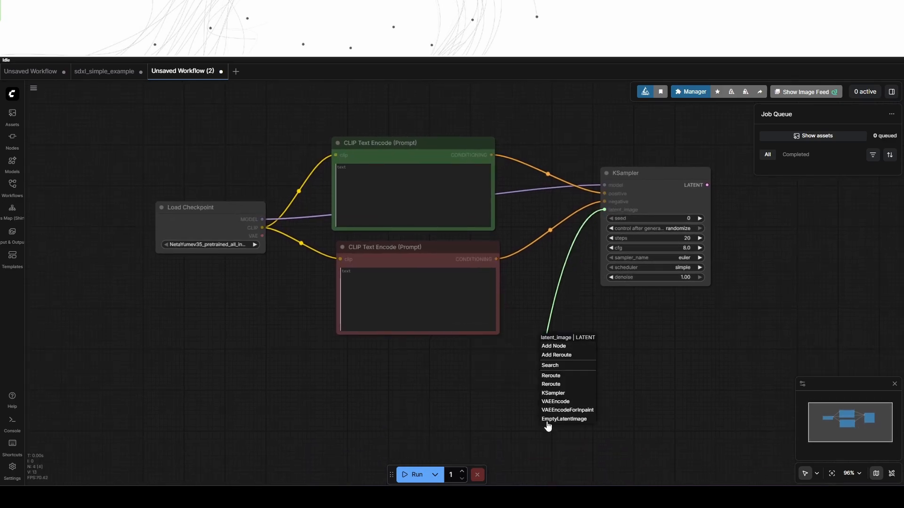
click(564, 419)
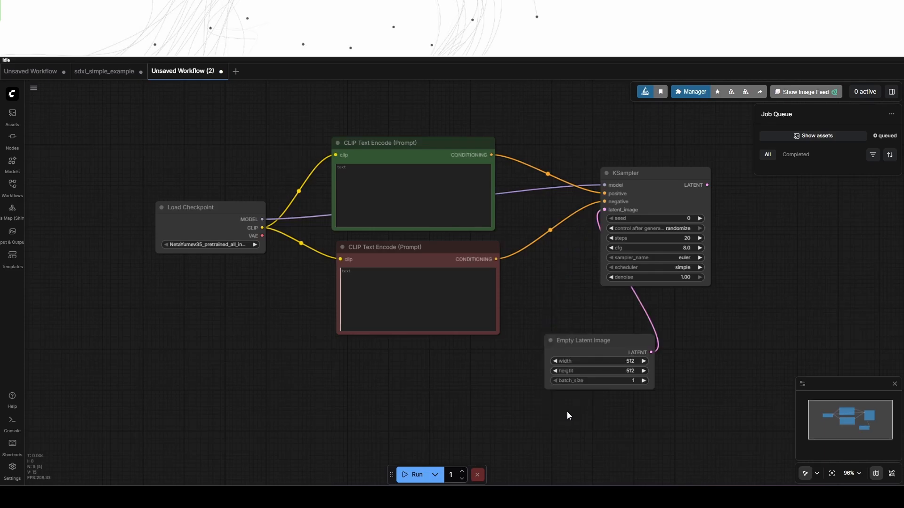
drag(613, 363, 498, 383)
Set the Empty Latent Image width and height to 1024 each.
click(510, 383)
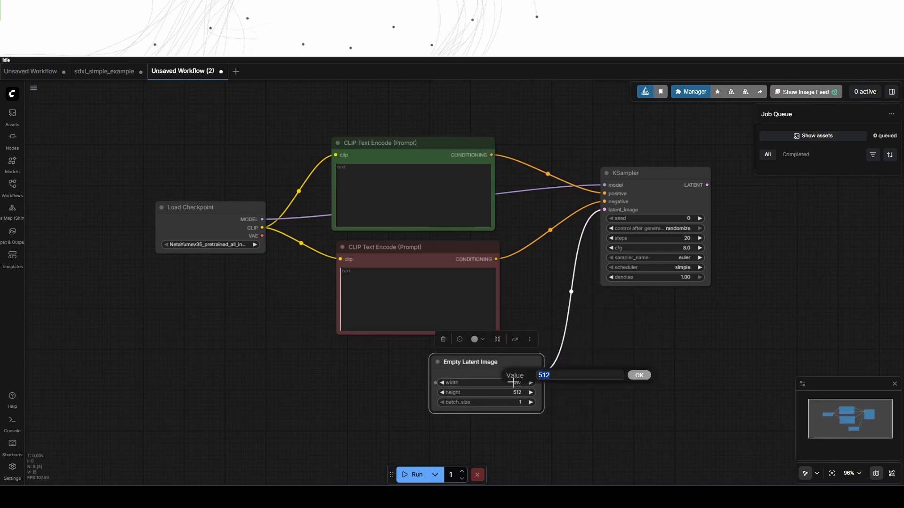
text(1024)
key(Return)
scroll(490, 392, up, 4)
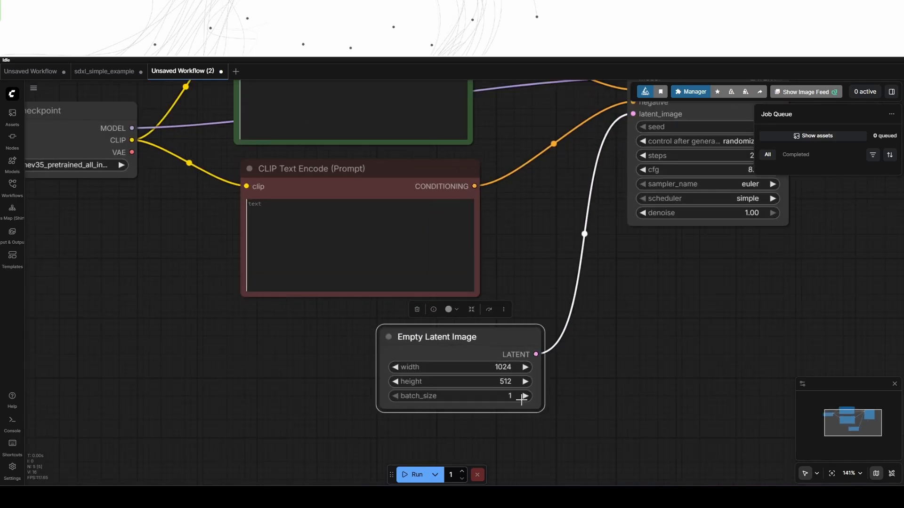
click(493, 386)
text(1024)
key(Return)
Align the Empty Latent Image node directly under the red prompt node and widen it to roughly the same width.
drag(452, 347, 306, 329)
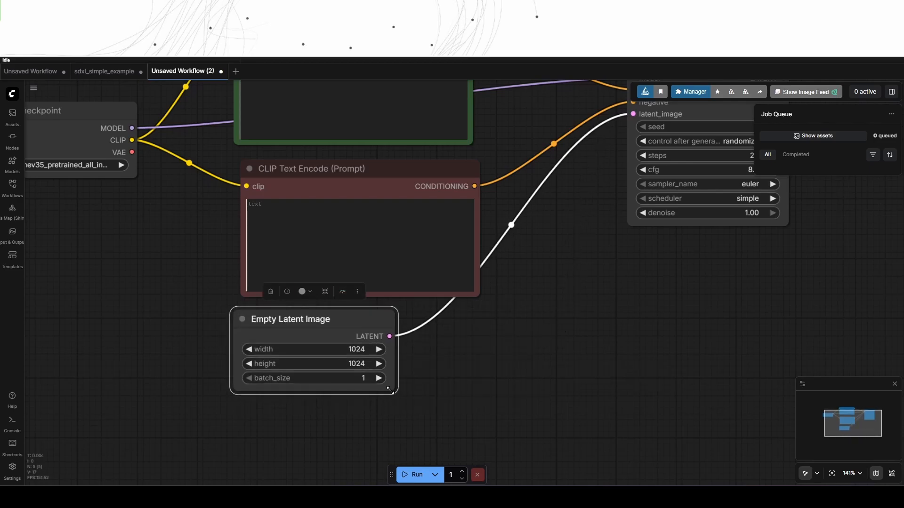
drag(393, 391, 477, 387)
click(560, 336)
scroll(562, 335, down, 3)
drag(572, 332, 523, 371)
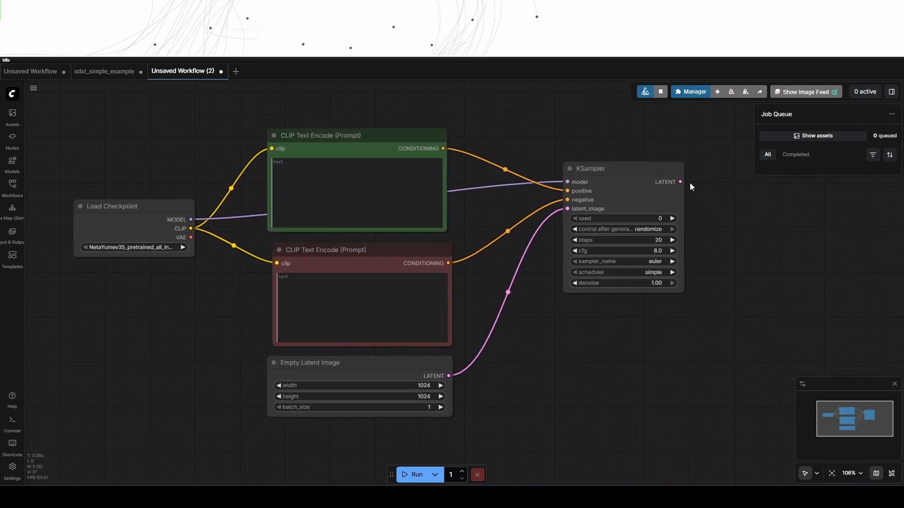
Add a VAE Decode node fed by the KSampler's LATENT output and the checkpoint's VAE, and place it above the KSampler.
drag(680, 182, 723, 184)
click(740, 242)
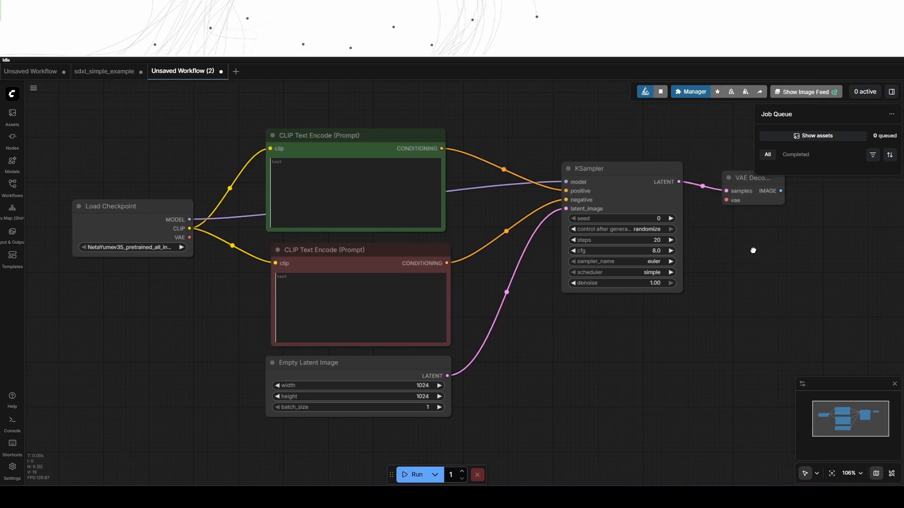
drag(753, 251, 698, 258)
drag(692, 177, 685, 124)
drag(134, 245, 665, 155)
drag(680, 170, 685, 230)
drag(688, 193, 602, 164)
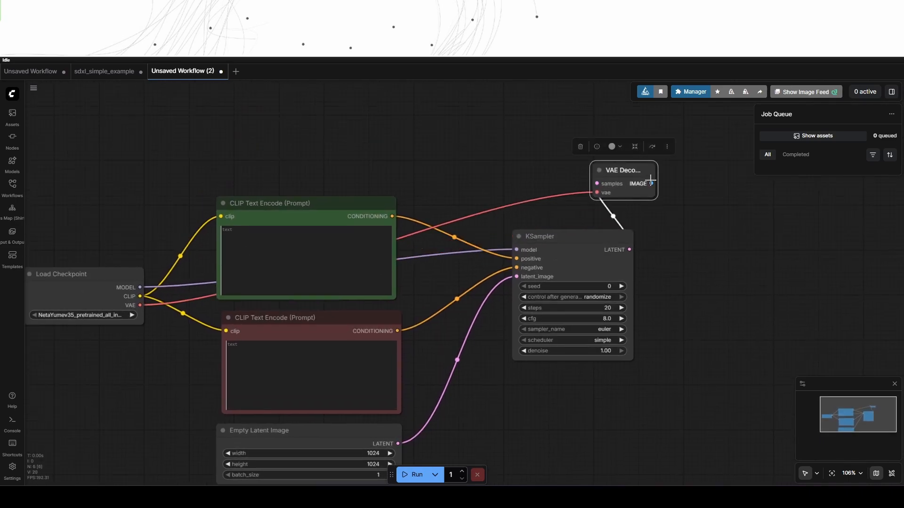
Add a Save Image node on the VAE Decode's IMAGE output and enlarge it to fit an image preview.
drag(651, 184, 708, 168)
click(785, 314)
click(796, 218)
scroll(781, 271, down, 4)
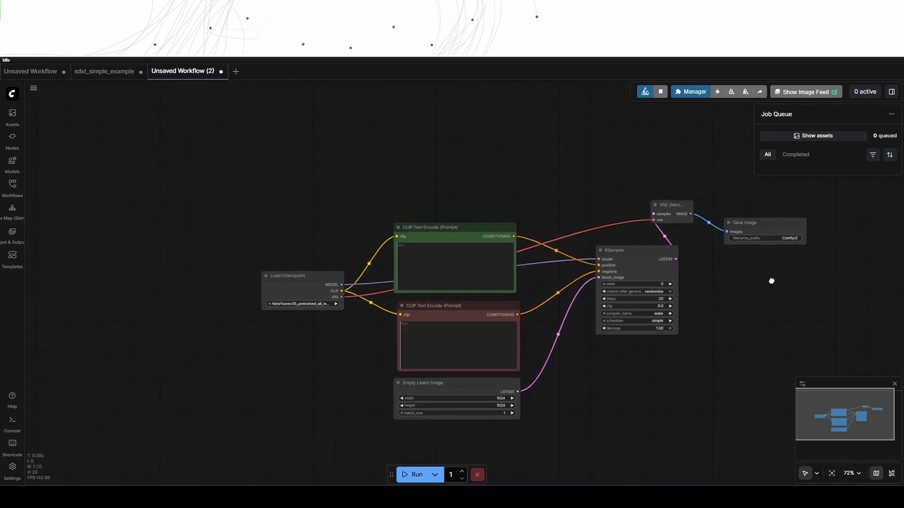
drag(782, 216, 845, 343)
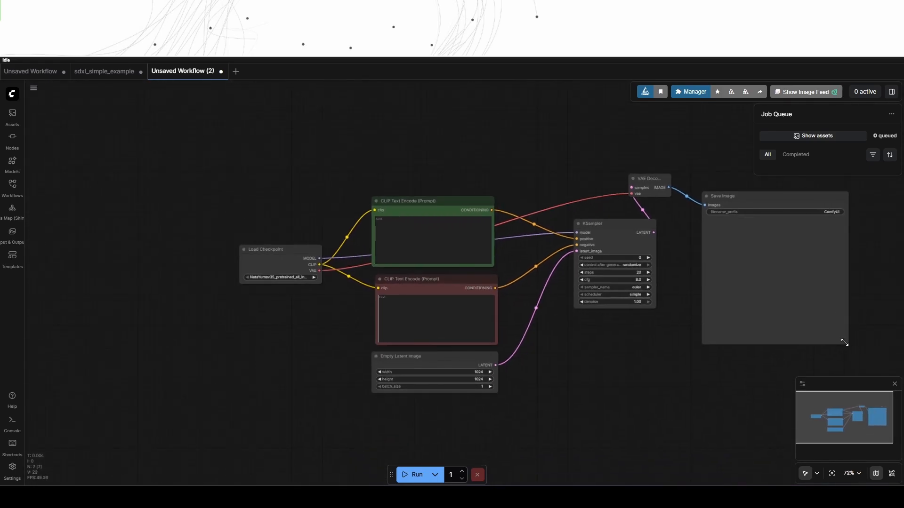
Choose juggernautXL_ragnarokBy.safetensors in the Load Checkpoint node and widen the node to show the full file name.
drag(664, 370, 588, 371)
scroll(558, 339, up, 3)
scroll(572, 372, down, 1)
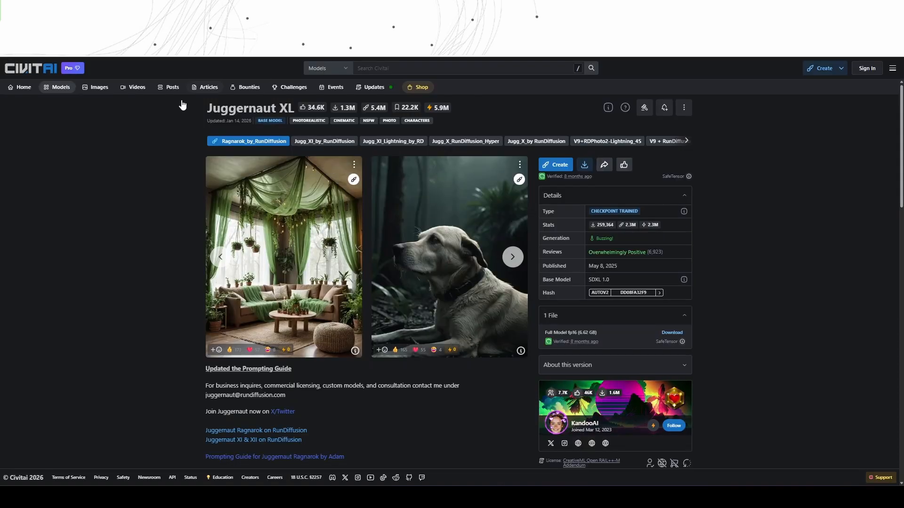
drag(207, 112, 294, 110)
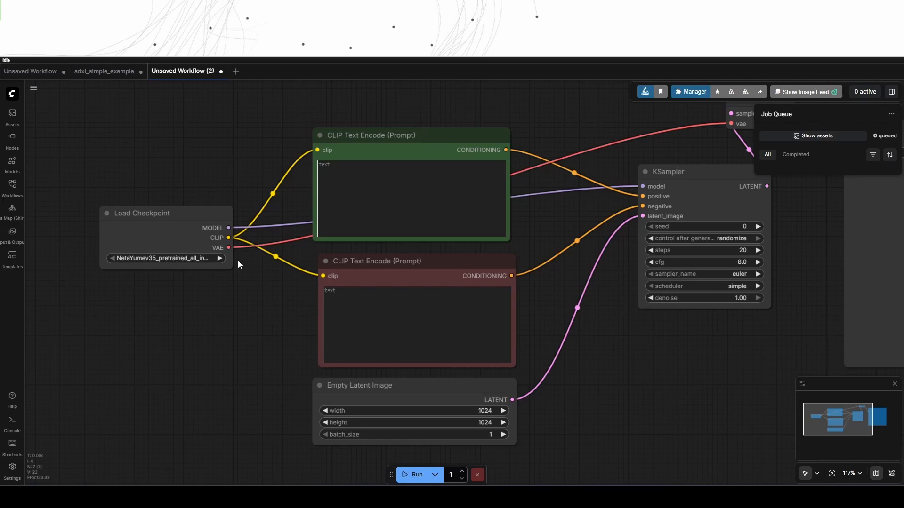
scroll(202, 262, up, 5)
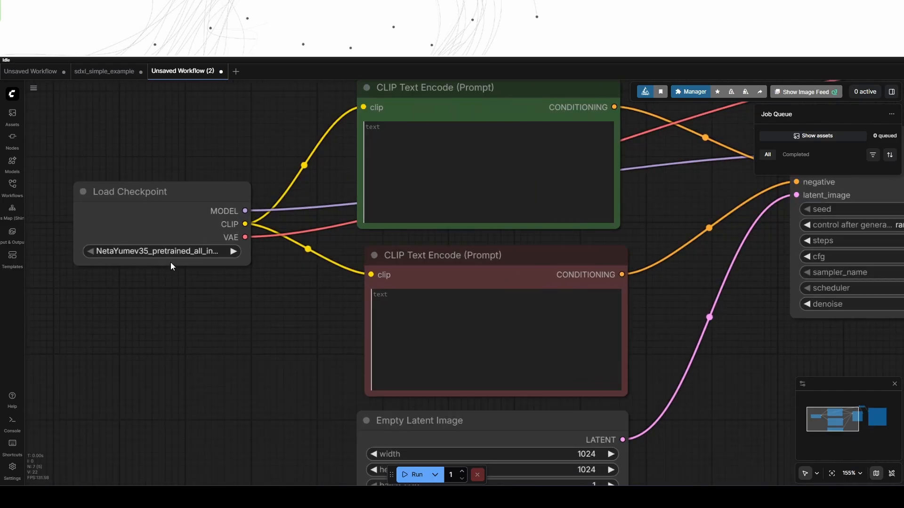
click(170, 252)
click(189, 264)
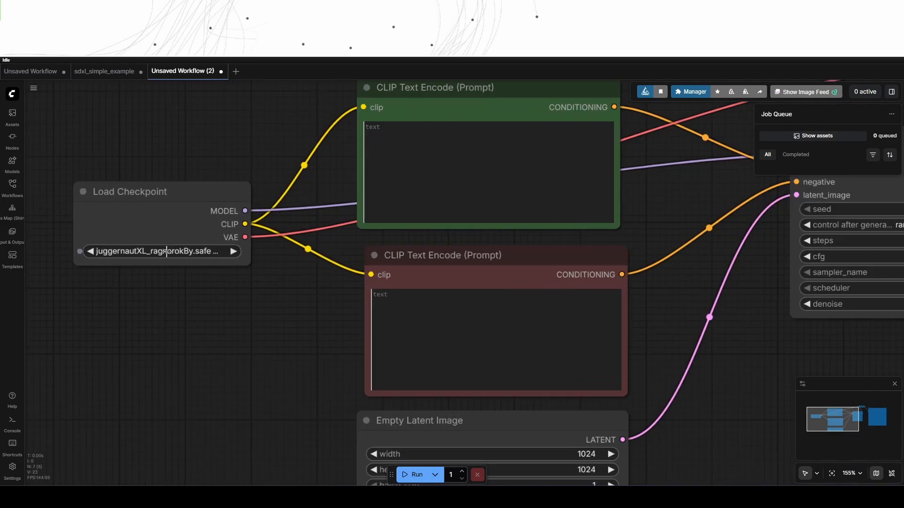
drag(252, 264, 287, 261)
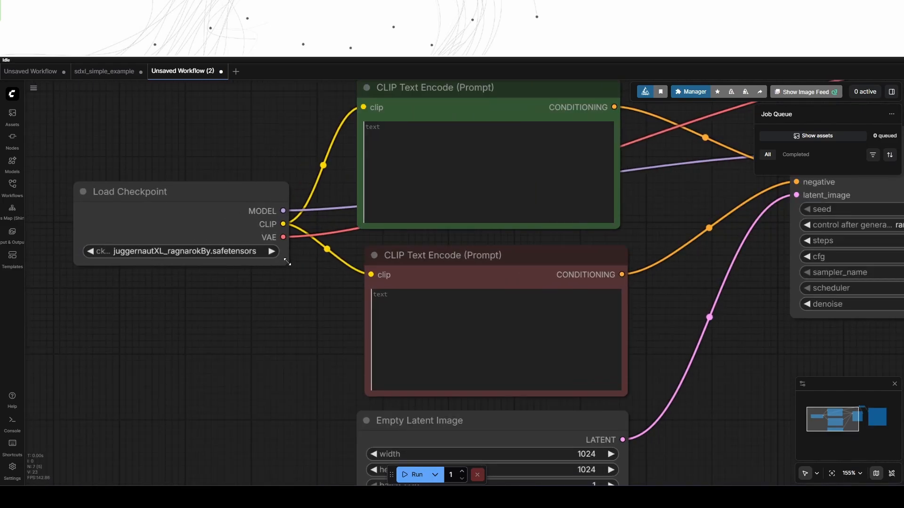
Examine the two prompt nodes, the KSampler settings and the links in the finished node layout.
scroll(315, 236, down, 3)
click(393, 284)
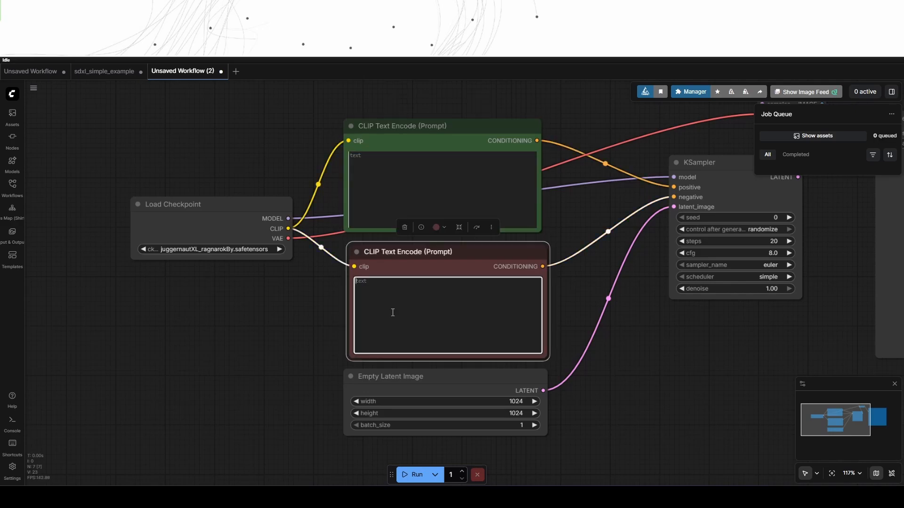
click(391, 210)
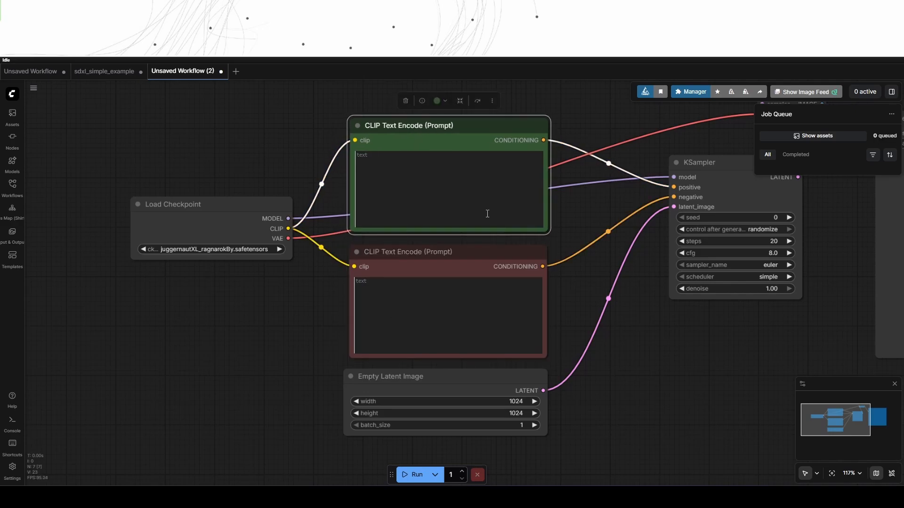
drag(588, 307, 471, 309)
scroll(472, 310, down, 2)
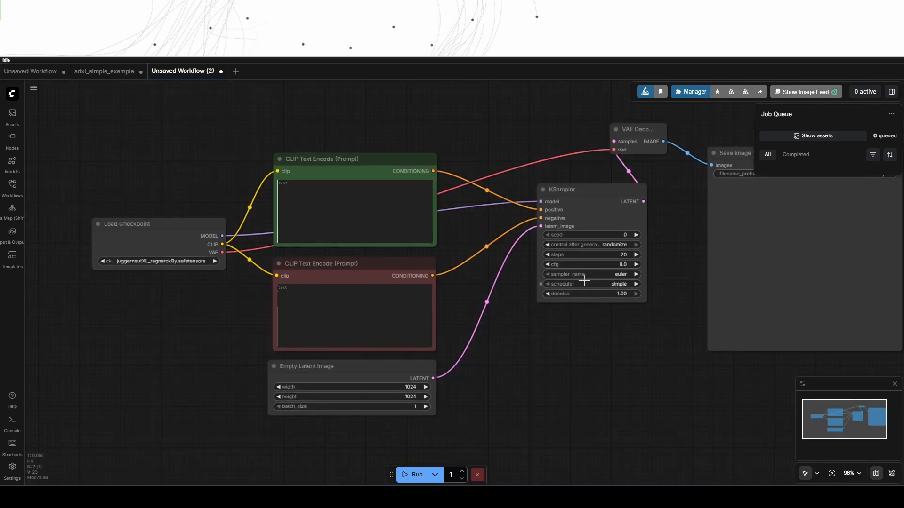
scroll(583, 292, up, 3)
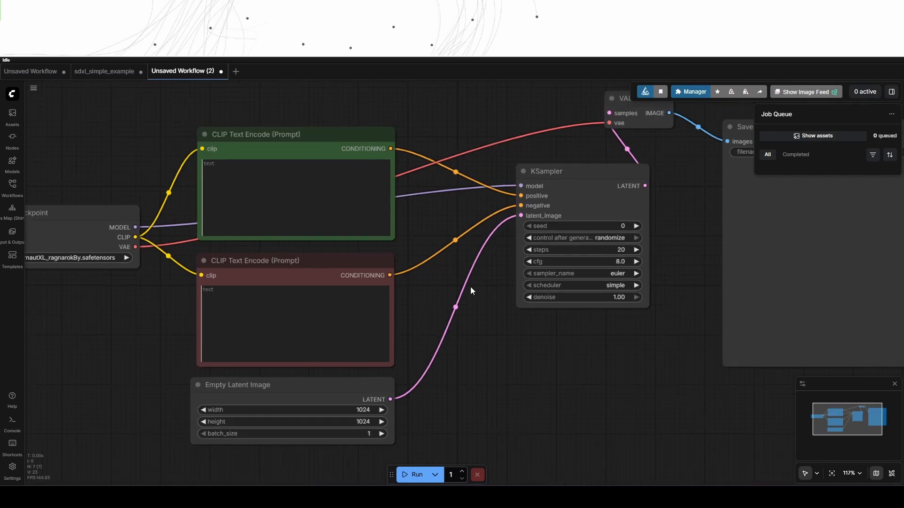
scroll(470, 287, down, 3)
drag(487, 292, 468, 295)
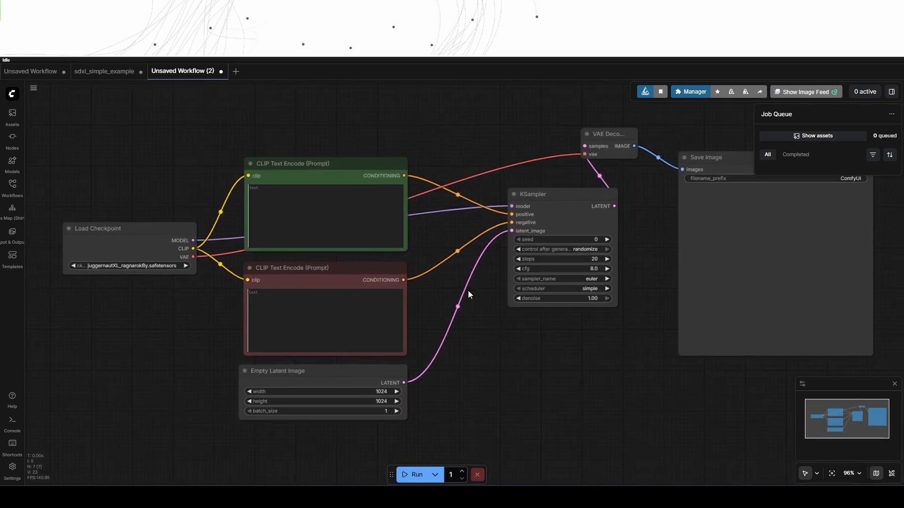
Enter the positive prompt in the green CLIP Text Encode node, starting with "Photorealistic aerial perspective view of a modern architectural masterpiece, glass curtain walls, white facade plastic panels".
click(321, 211)
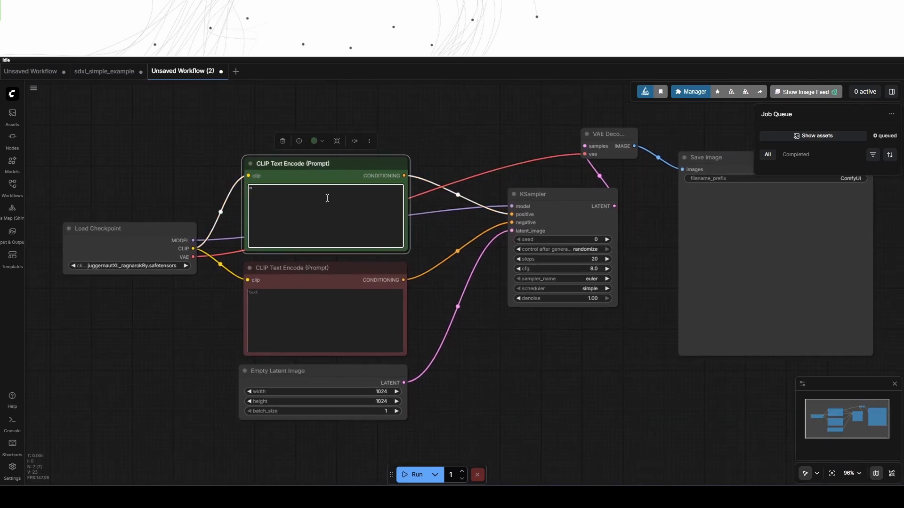
scroll(204, 171, up, 6)
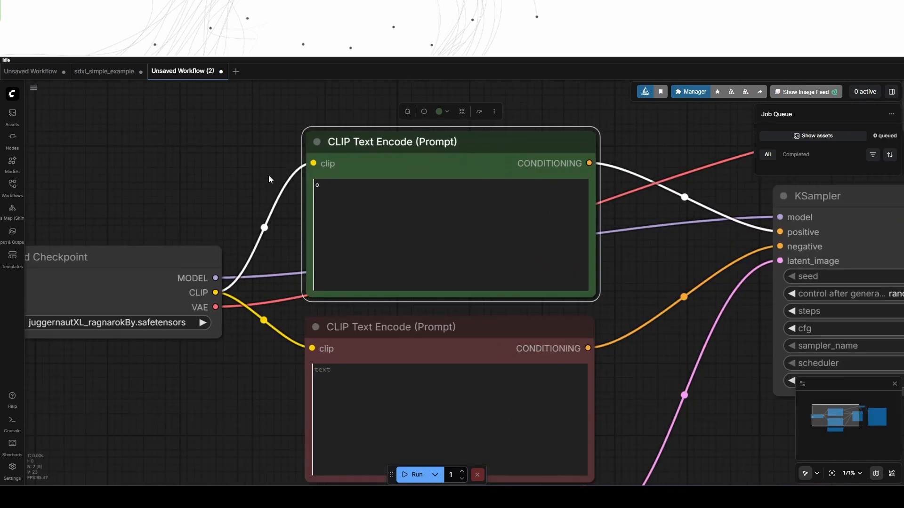
scroll(273, 176, down, 2)
click(358, 189)
text(P)
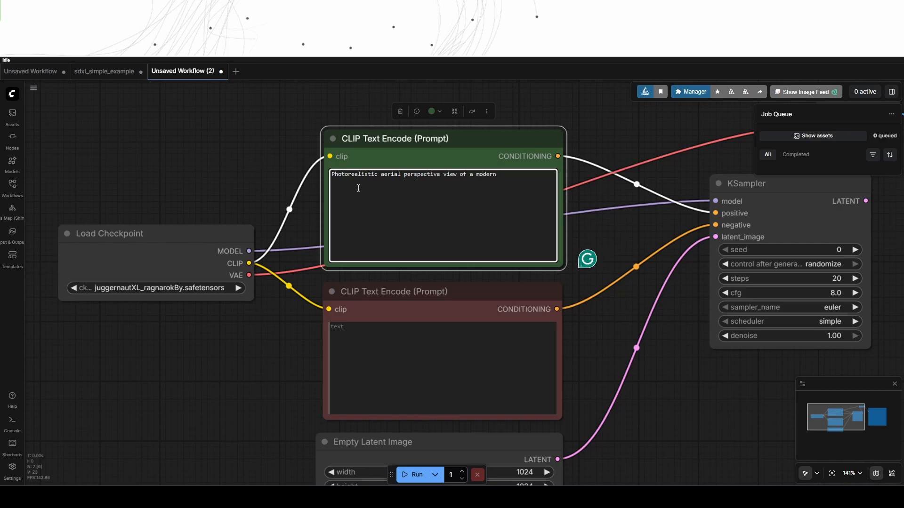
text(ar)
Enter "blurry, bad quality, disfigured, pixels" as the negative prompt in the red CLIP Text Encode node.
text(ixesl)
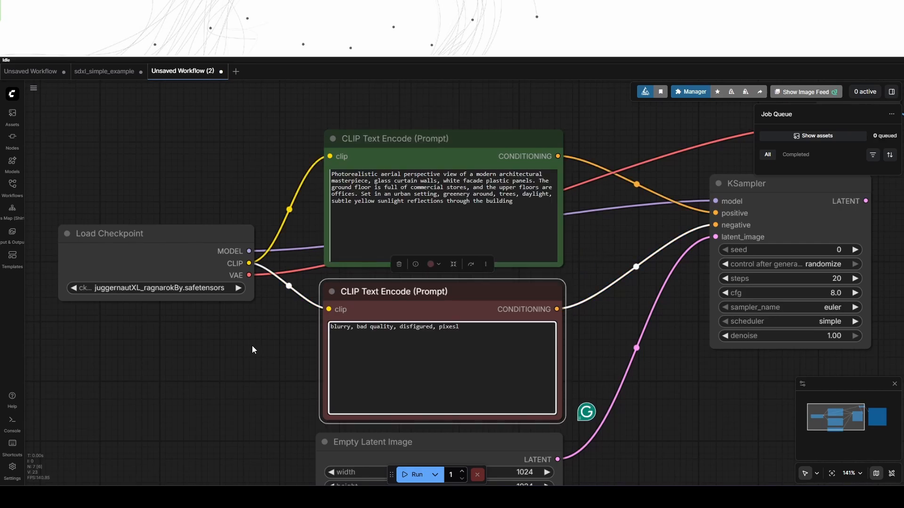
key(BackSpace)
key(BackSpace)
text(ls)
scroll(253, 349, down, 2)
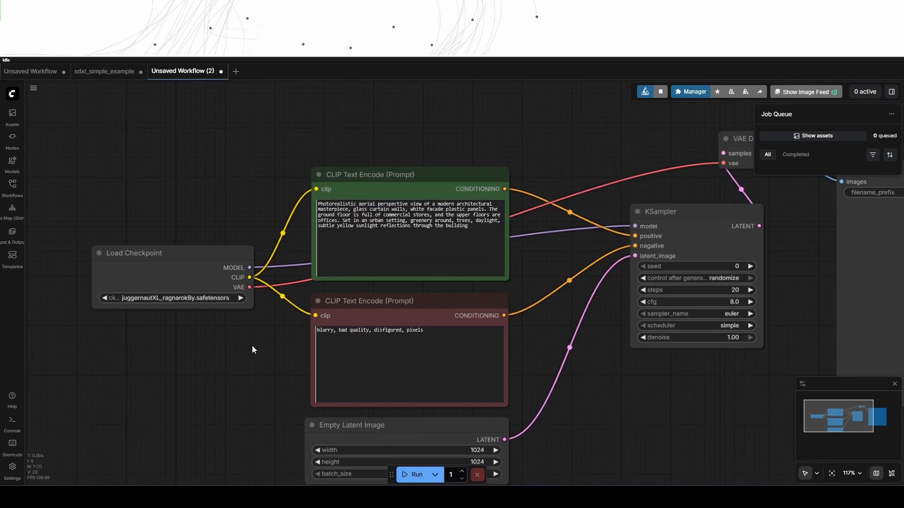
Set the KSampler's steps to 25 and its cfg to 7.0.
drag(598, 369, 466, 346)
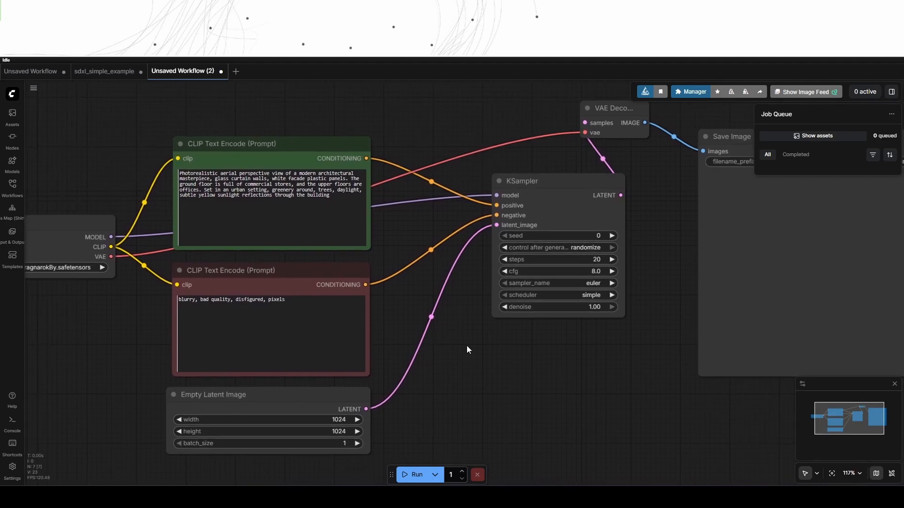
scroll(607, 268, up, 3)
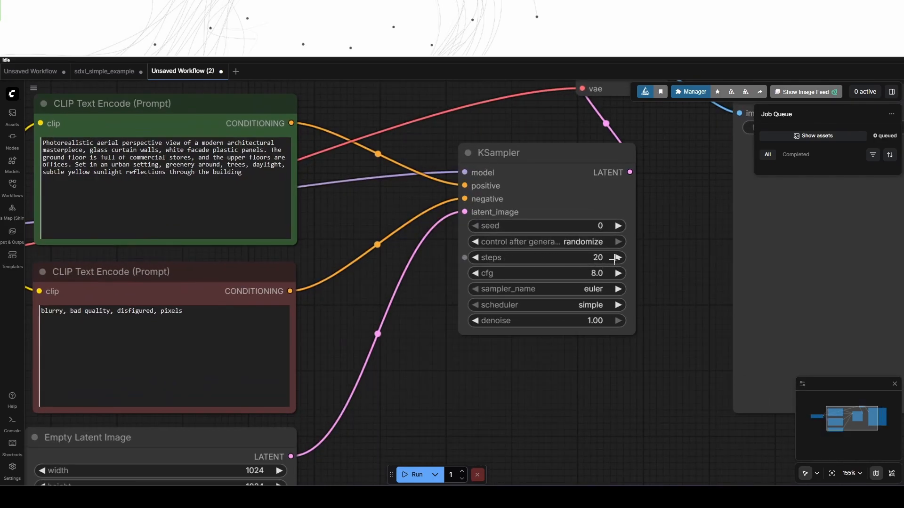
click(617, 257)
click(616, 257)
click(616, 257)
click(617, 257)
click(616, 258)
click(475, 274)
Run the finished SDXL workflow once to generate the image.
scroll(530, 389, down, 5)
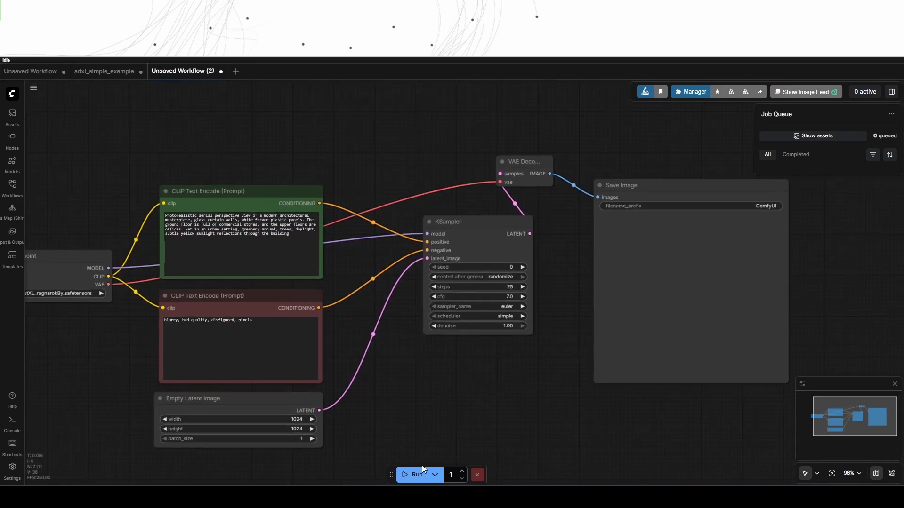
click(417, 474)
scroll(415, 403, down, 2)
drag(417, 403, 442, 373)
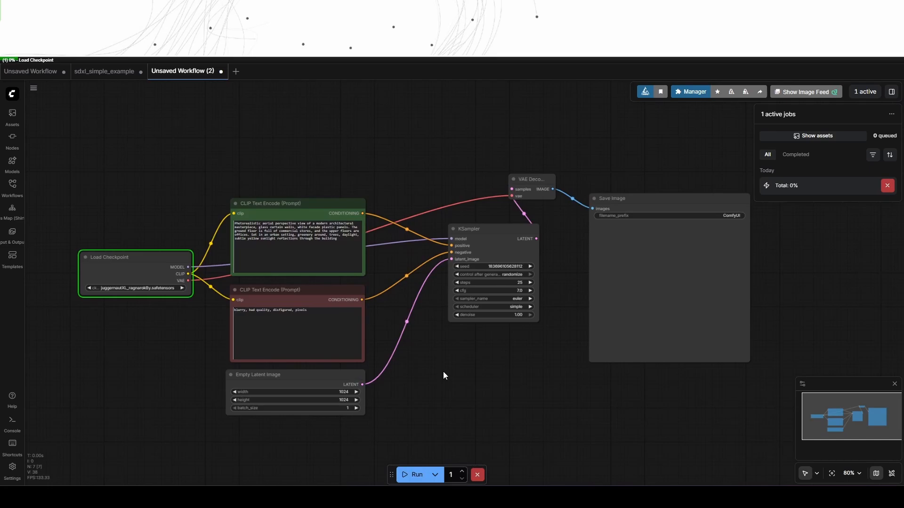
Examine the generated building image in the Save Image node up close, including the facade, greenery and street.
scroll(634, 298, up, 10)
scroll(564, 258, down, 1)
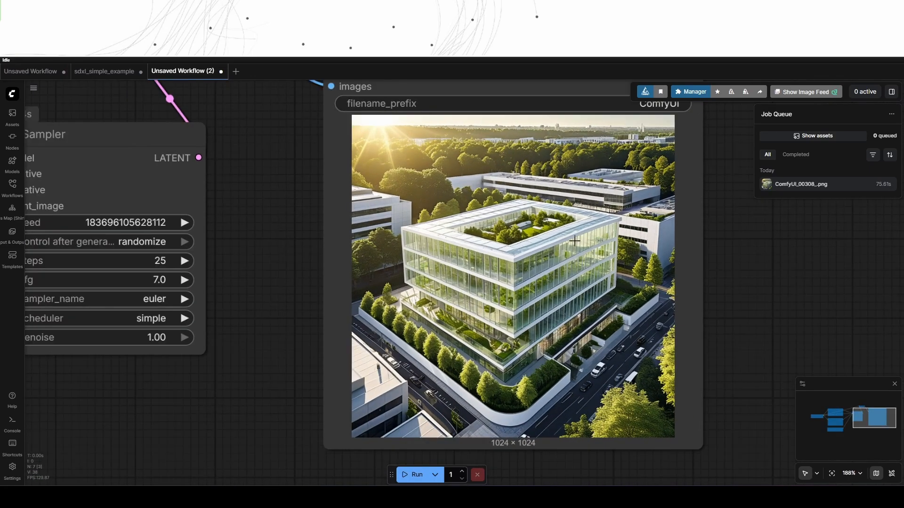
scroll(564, 254, up, 6)
scroll(588, 254, down, 3)
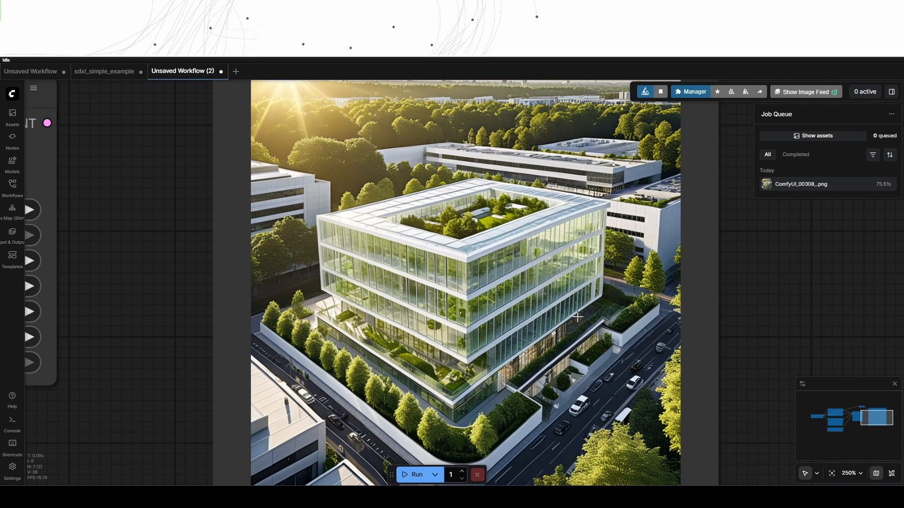
scroll(522, 327, down, 1)
scroll(448, 432, up, 3)
scroll(450, 331, down, 2)
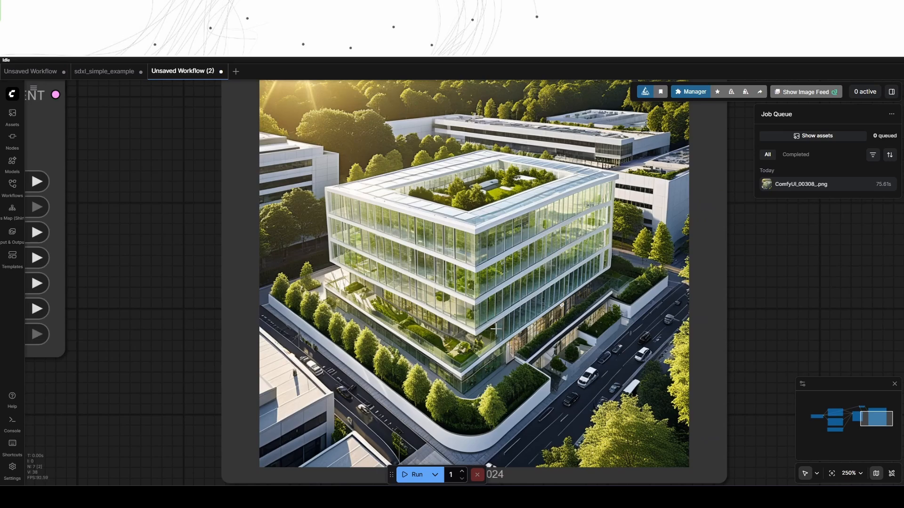
scroll(526, 332, up, 3)
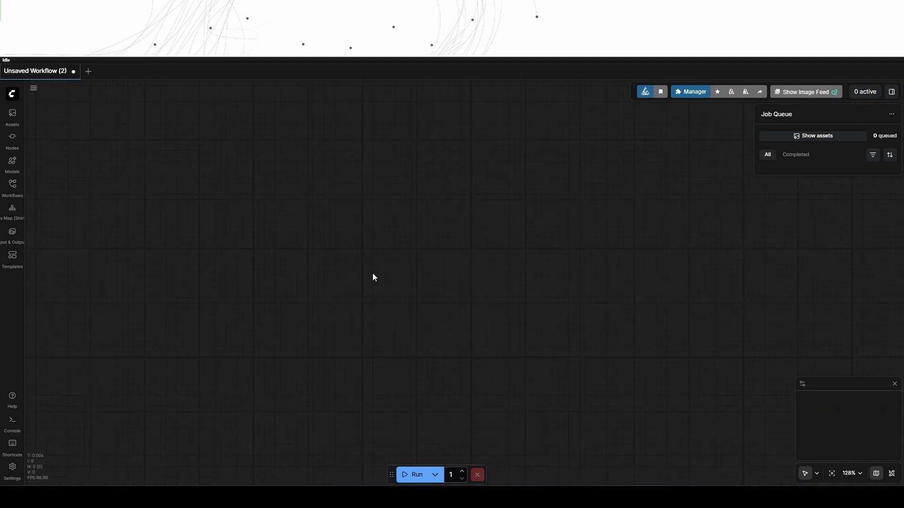
Search the image templates for "stab" and open the SDXL Simple template.
click(13, 257)
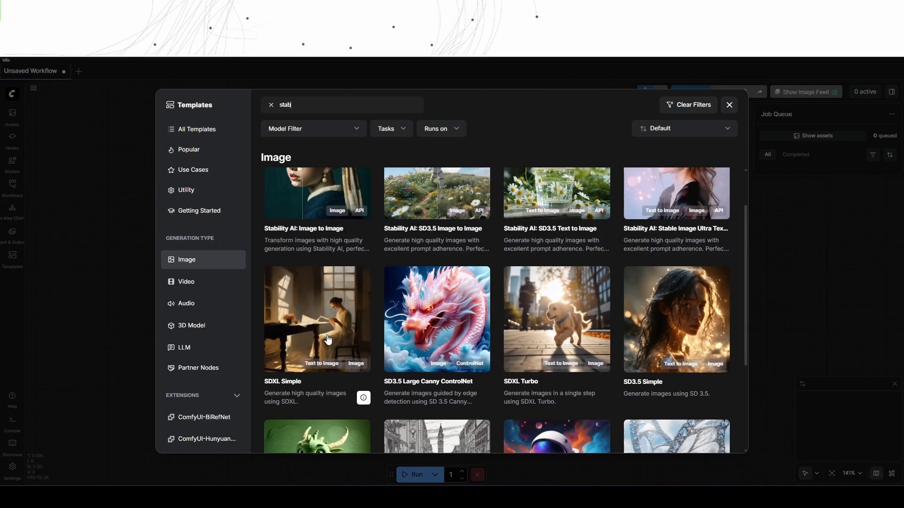
scroll(328, 338, down, 3)
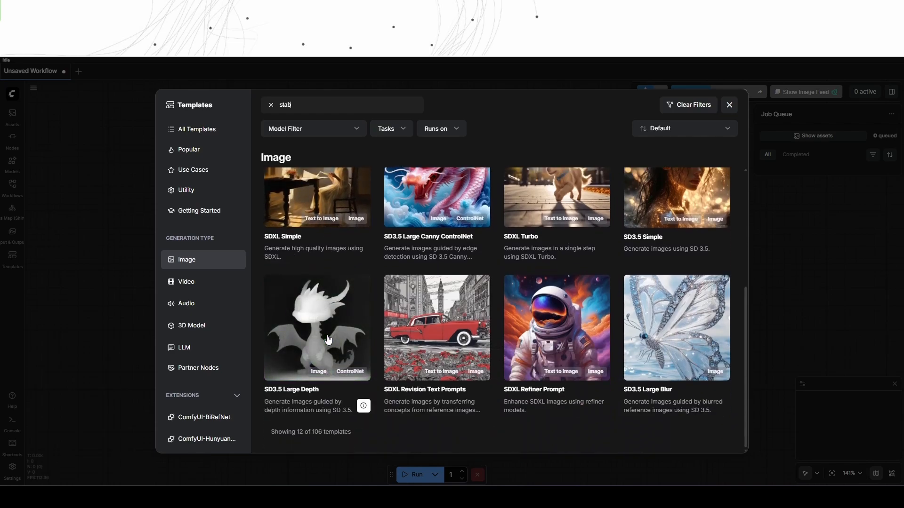
scroll(313, 283, up, 2)
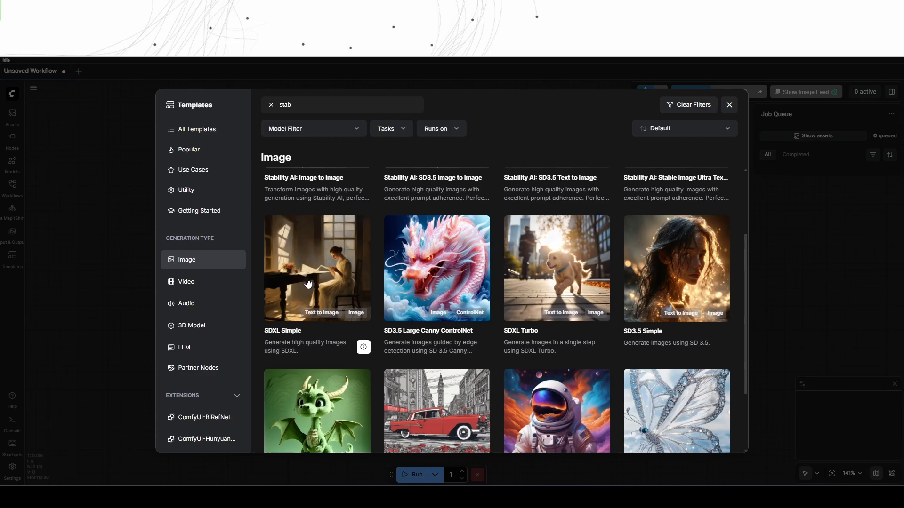
click(308, 283)
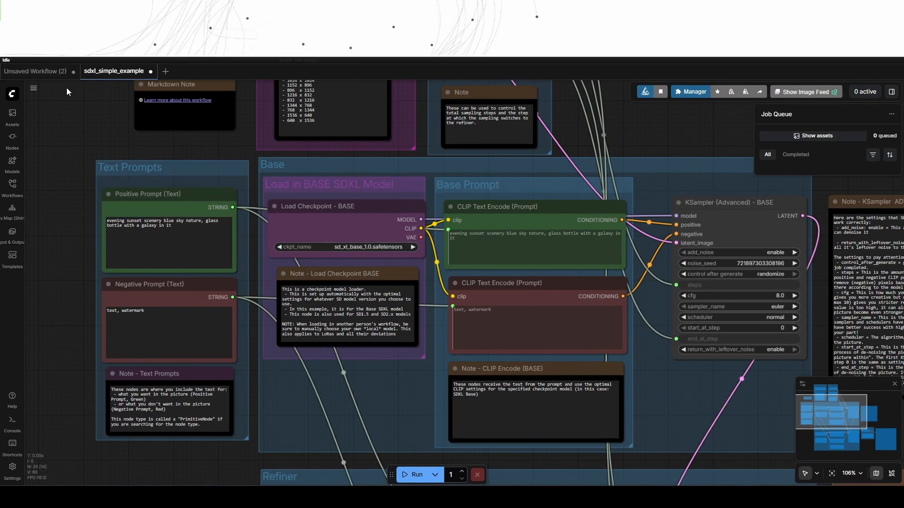
Choose juggernautXL_ragnarokBy.safetensors in the Load Checkpoint - BASE node.
scroll(346, 259, up, 2)
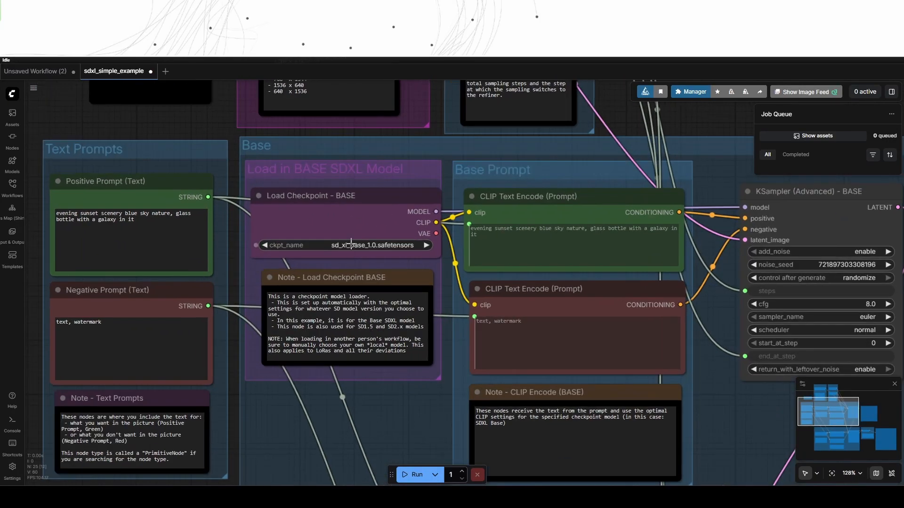
click(352, 245)
click(370, 254)
scroll(310, 218, down, 5)
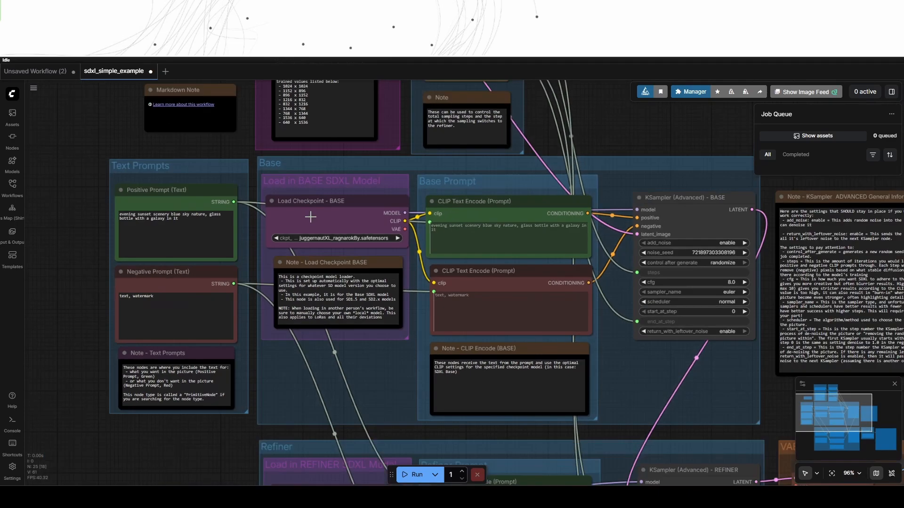
Choose sd_xl_refiner_1.0.safetensors in the Load Checkpoint - REFINER node.
drag(318, 355, 279, 177)
scroll(360, 336, up, 7)
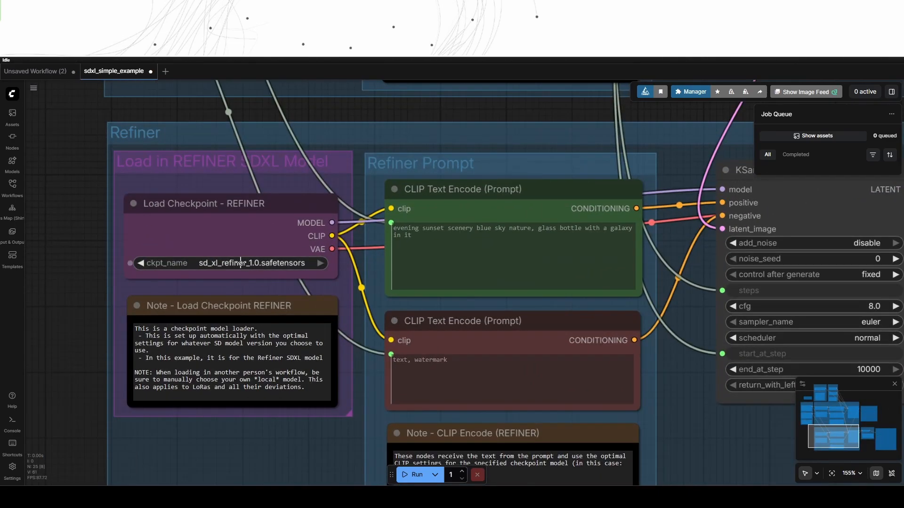
click(240, 262)
click(259, 289)
scroll(131, 286, down, 2)
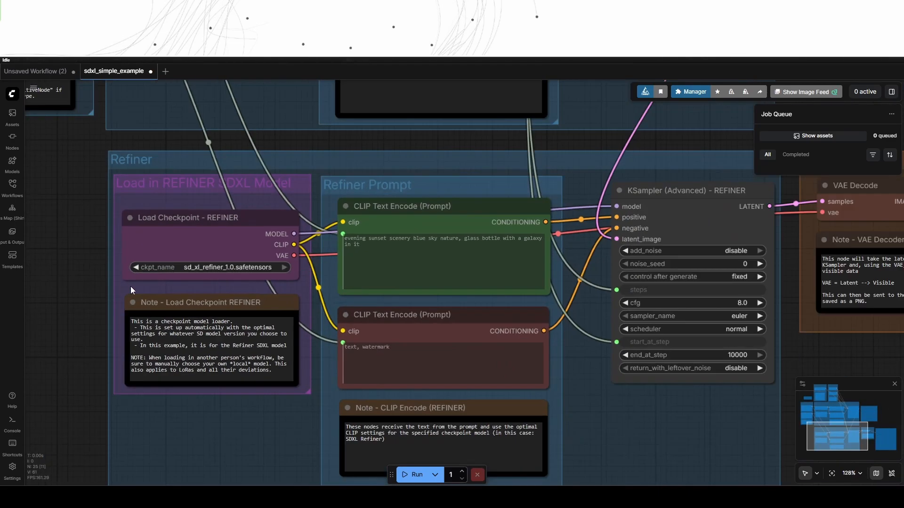
Copy the positive prompt from Unsaved Workflow (2) and paste it over the text in sdxl_simple_example's Positive Prompt (Text) node.
scroll(150, 320, down, 2)
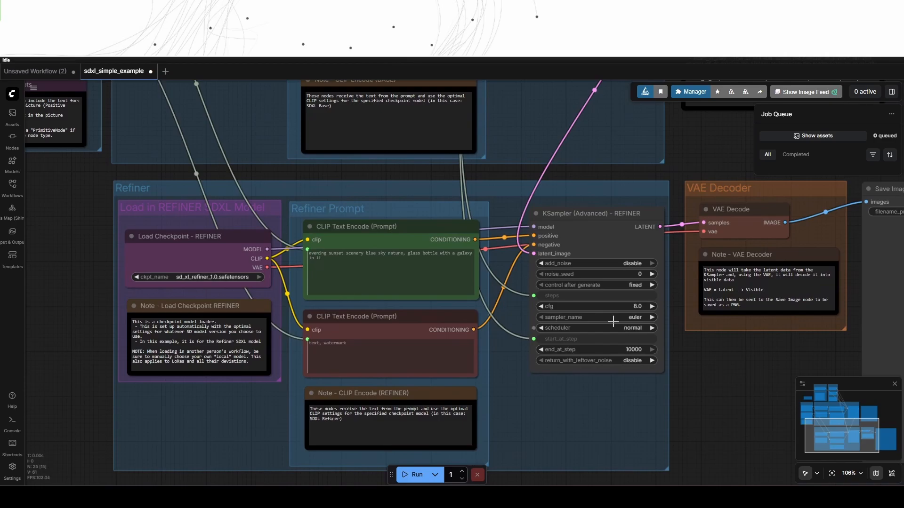
scroll(613, 322, down, 4)
drag(222, 90, 262, 151)
scroll(262, 151, up, 4)
drag(111, 144, 116, 228)
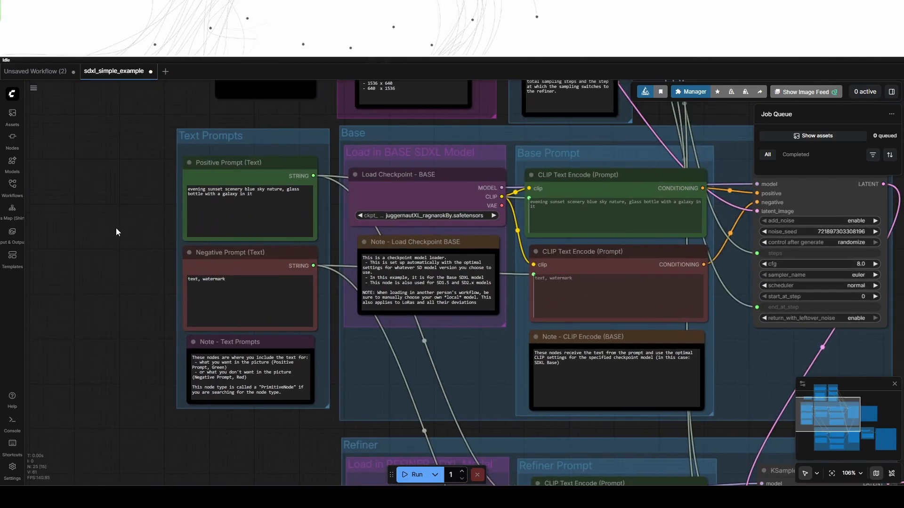
click(38, 71)
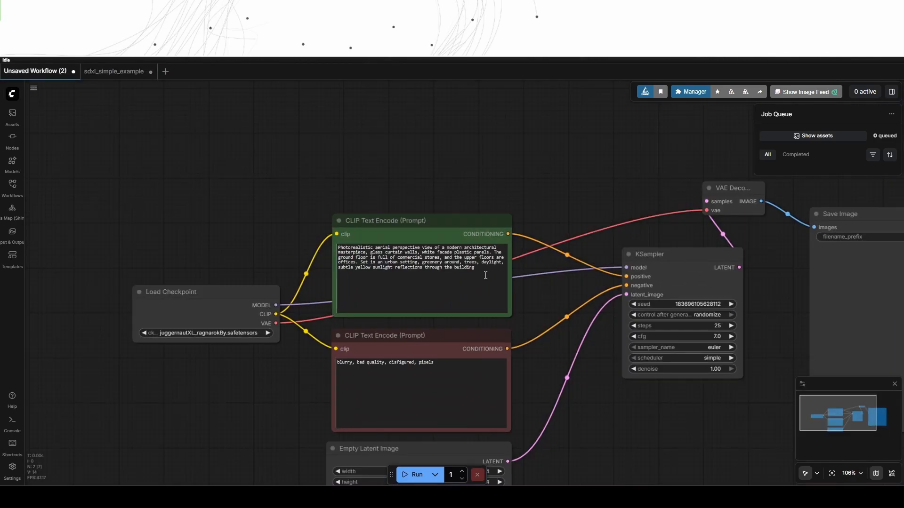
drag(485, 275, 332, 244)
key(ctrl+c)
click(108, 72)
key(ctrl+v)
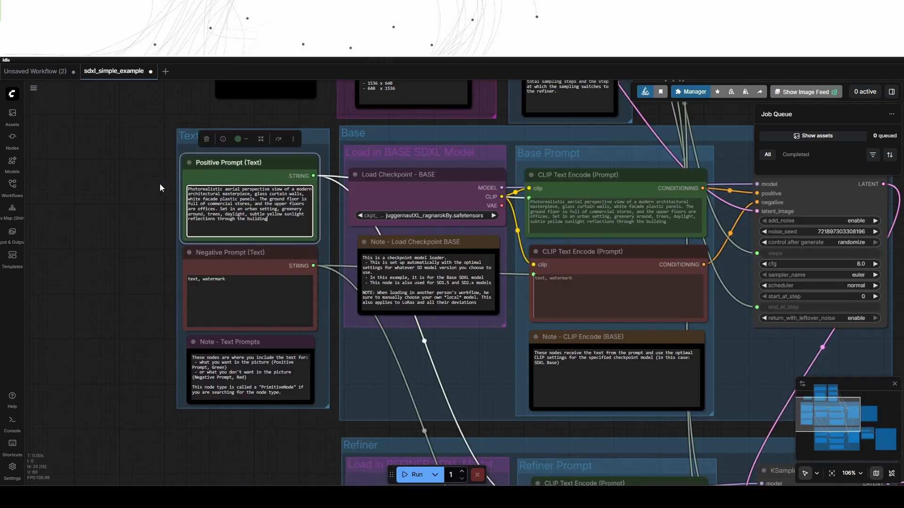
click(163, 193)
Examine the base KSampler (Advanced) settings and the linked steps and end_at_step nodes above the Base group.
scroll(281, 191, down, 4)
scroll(611, 158, up, 4)
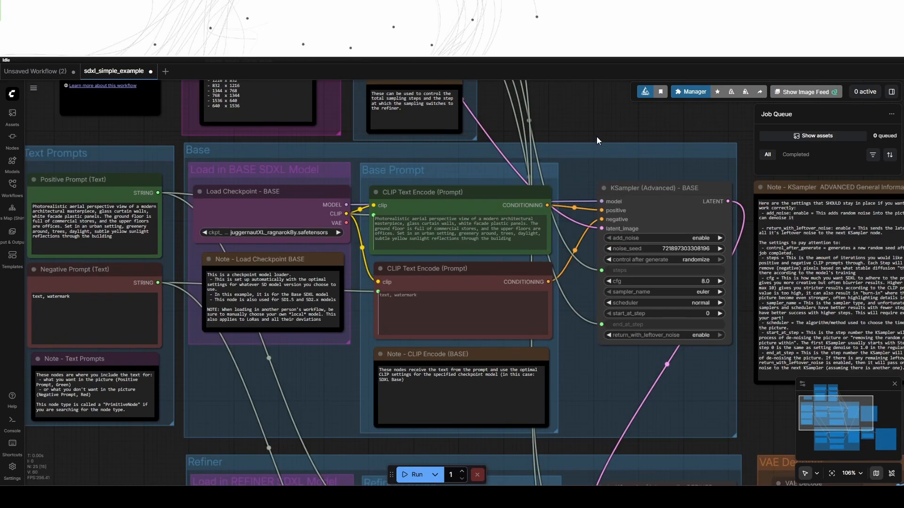
drag(596, 137, 554, 243)
scroll(529, 132, down, 2)
scroll(447, 137, up, 2)
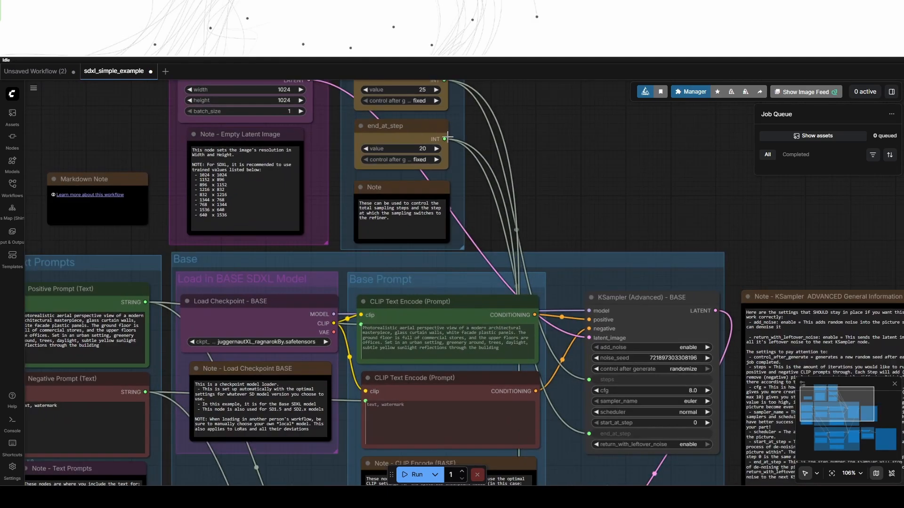
scroll(447, 137, down, 2)
scroll(426, 113, up, 2)
click(426, 113)
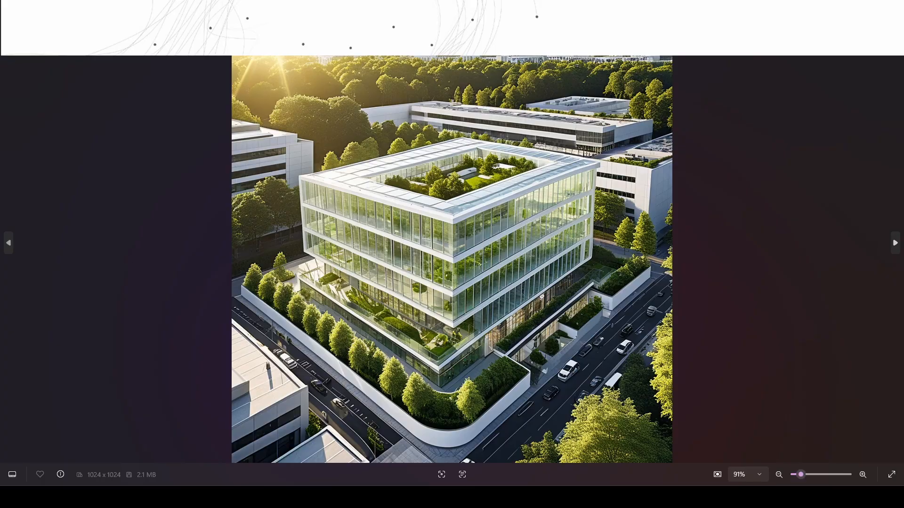
Switch to the image viewer and compare the two generated building images by flipping back and forth between them.
key(Right)
key(Left)
key(Right)
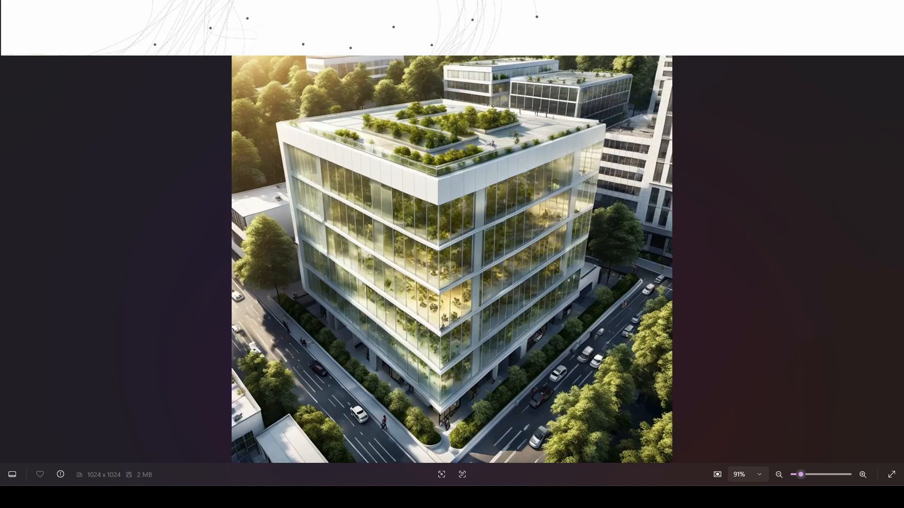
key(Right)
key(Left)
key(Right)
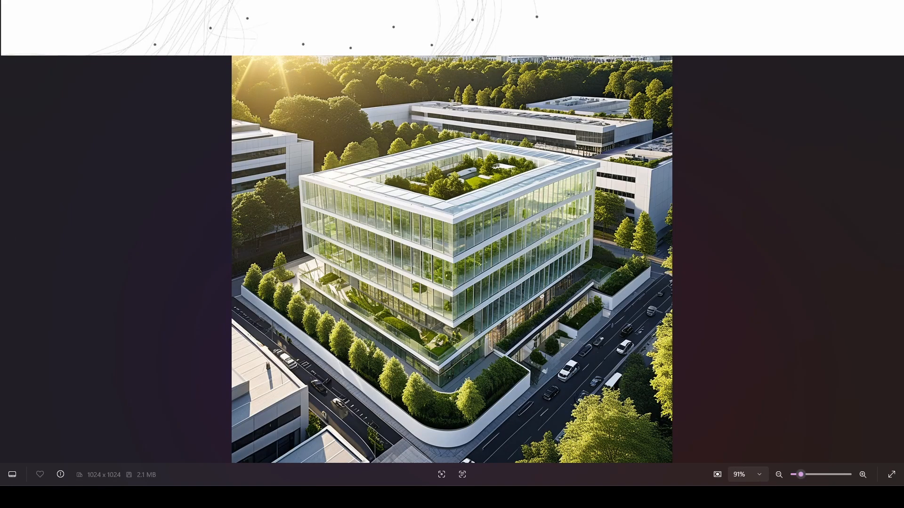
key(Left)
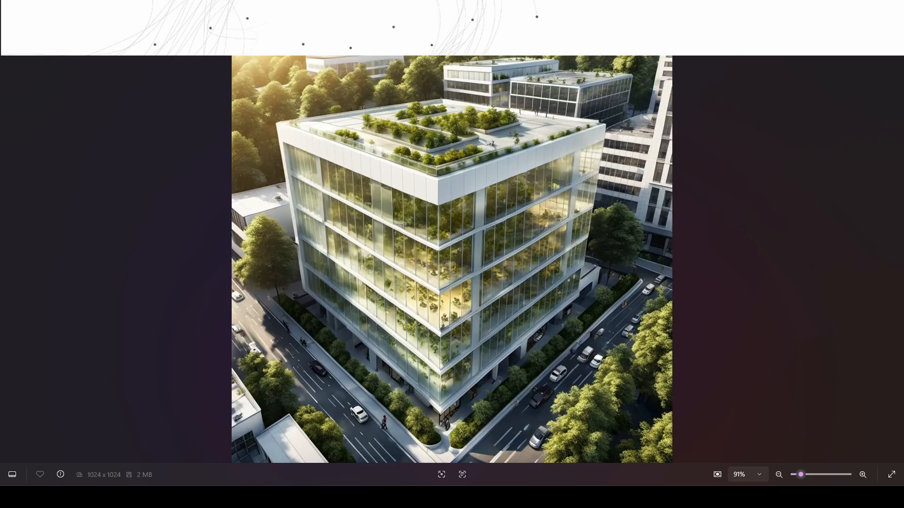
key(Right)
key(Left)
key(Right)
key(Left)
key(Right)
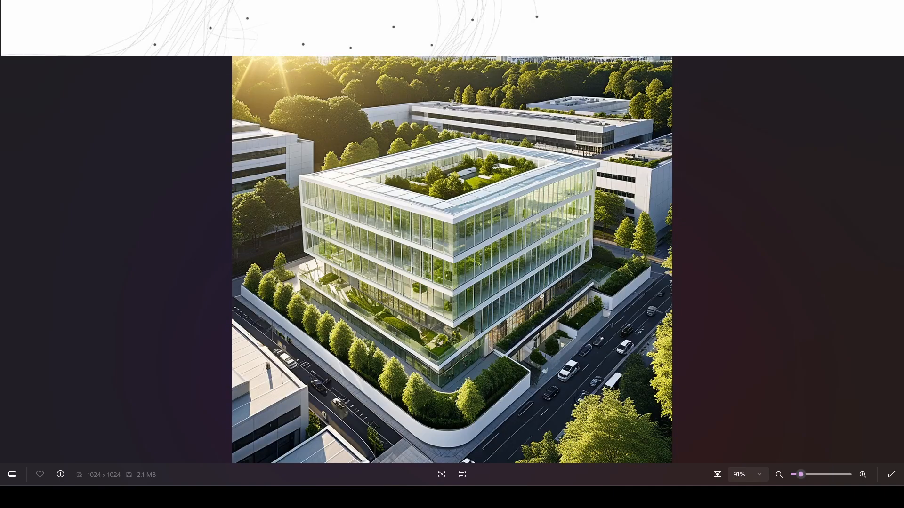
key(Left)
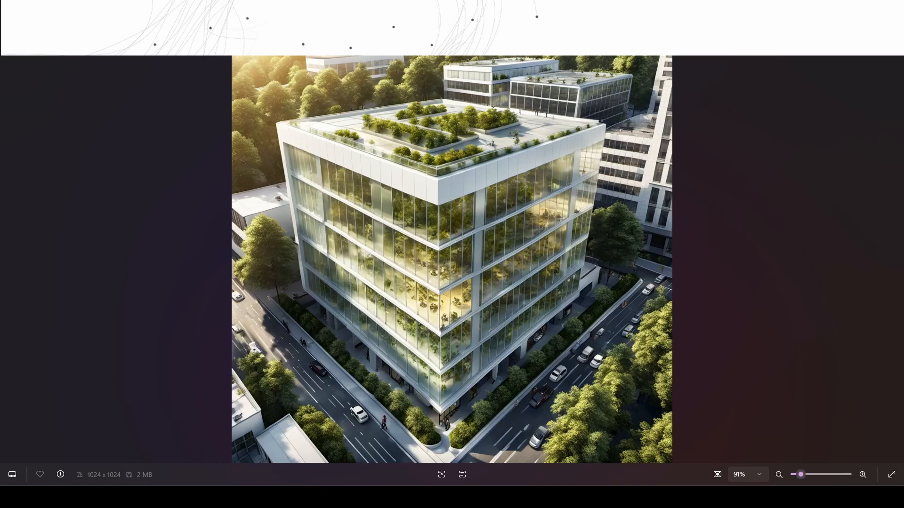
key(Right)
key(Left)
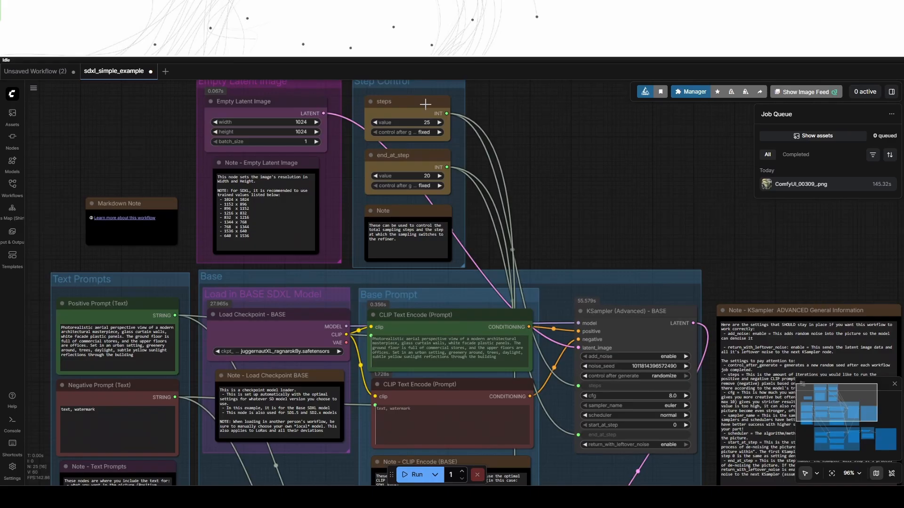
Set the steps node's value to 30 in the Step Control group.
mouse_move(421, 102)
mouse_down()
mouse_move(577, 192)
mouse_move(414, 97)
mouse_up()
scroll(419, 119, up, 4)
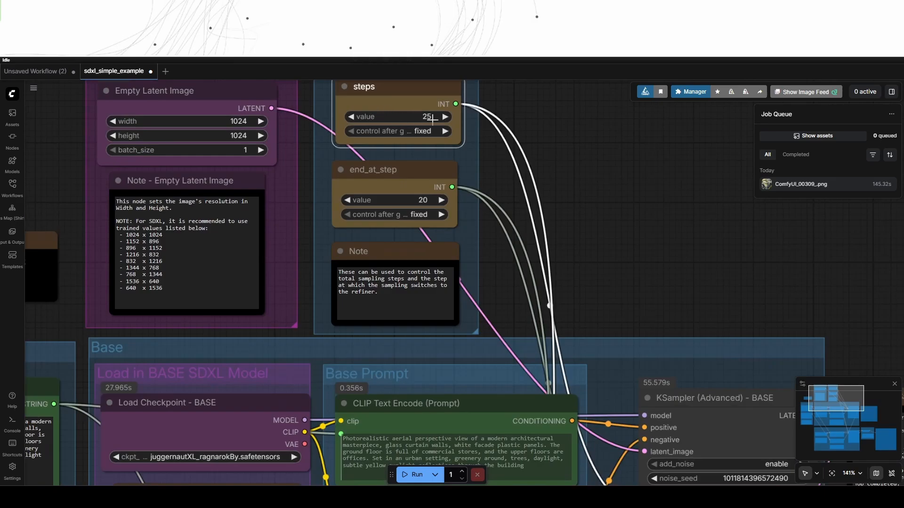
click(445, 118)
click(445, 118)
click(445, 119)
click(445, 118)
click(445, 118)
scroll(463, 141, down, 3)
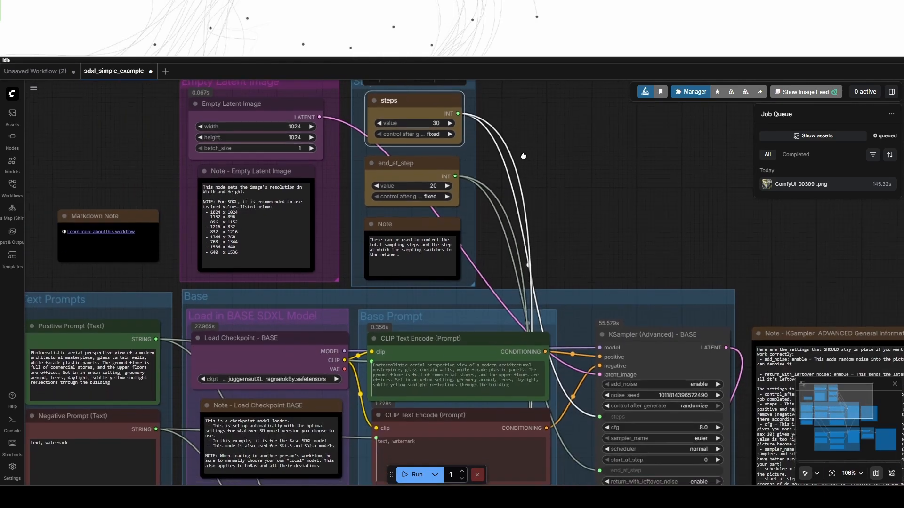
Lower the cfg to 7.0 in the KSampler (Advanced) - BASE node.
drag(583, 251, 519, 162)
scroll(606, 337, up, 3)
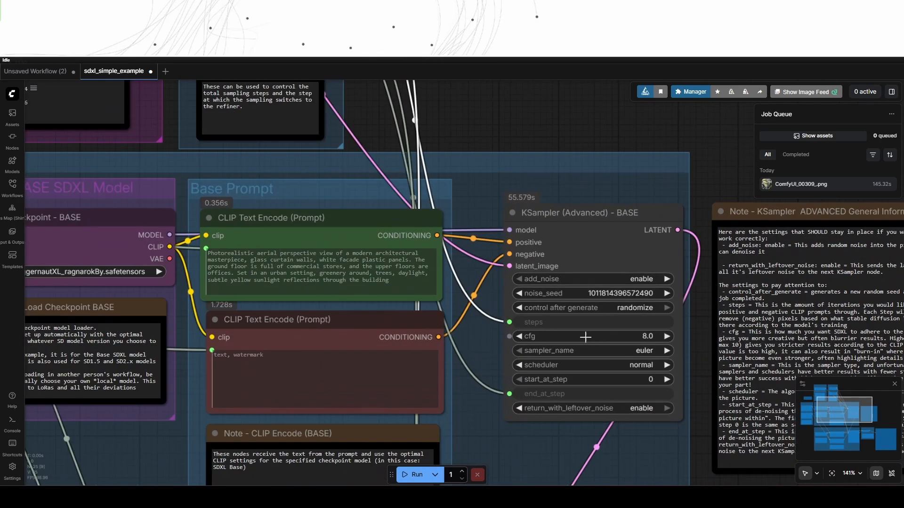
click(524, 336)
click(524, 336)
click(523, 336)
click(524, 336)
click(524, 336)
click(524, 336)
click(524, 336)
click(524, 336)
click(524, 336)
click(524, 336)
Set the cfg to 7 in the KSampler (Advanced) - REFINER node.
scroll(517, 241, down, 8)
scroll(537, 435, up, 8)
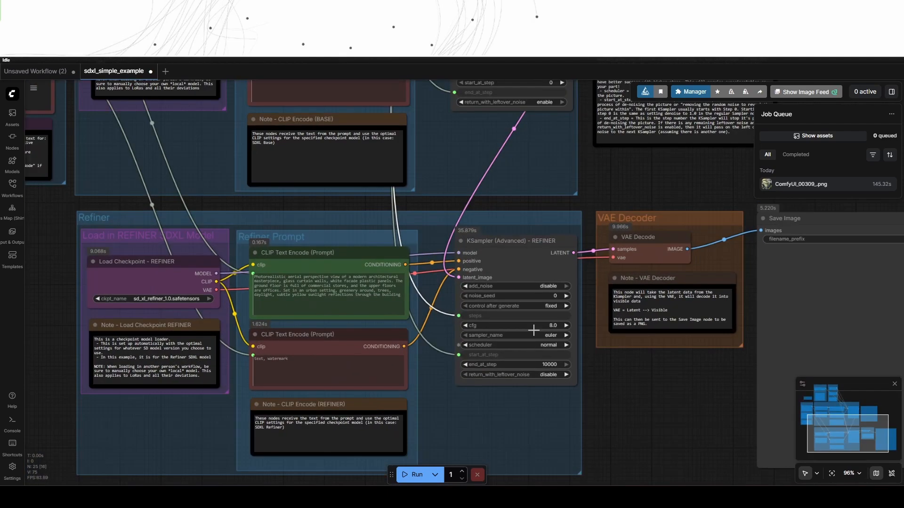
click(529, 320)
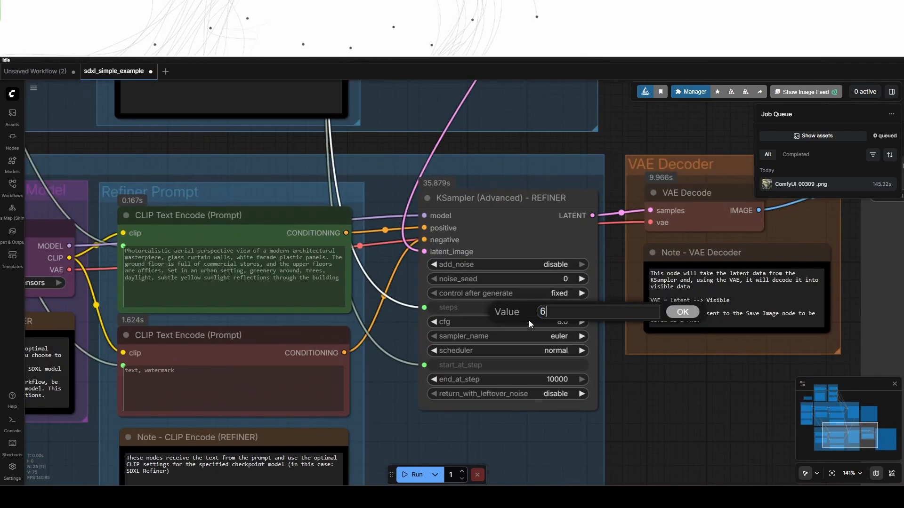
text(6)
key(BackSpace)
text(7)
key(Return)
Examine the Refiner group and the sampler settings in its KSampler (Advanced) - REFINER node.
scroll(529, 398, down, 5)
scroll(516, 364, down, 1)
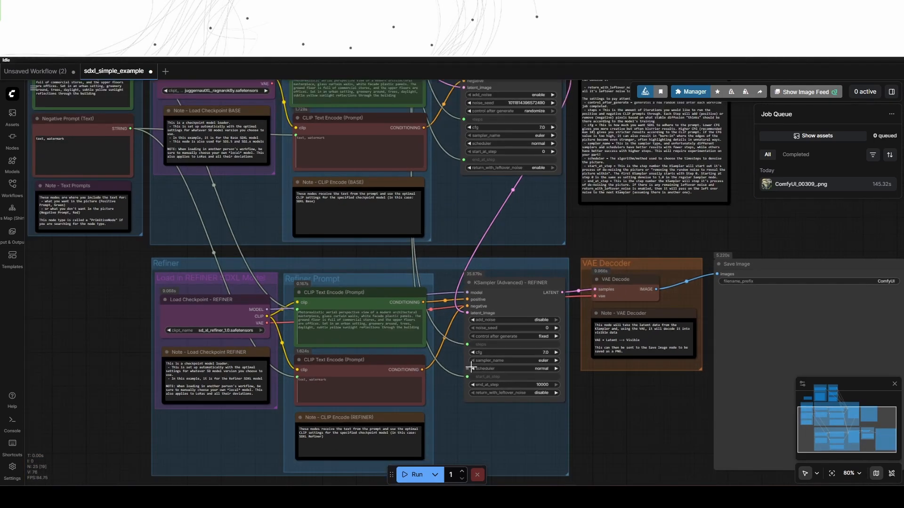
scroll(349, 368, up, 3)
drag(495, 423, 461, 356)
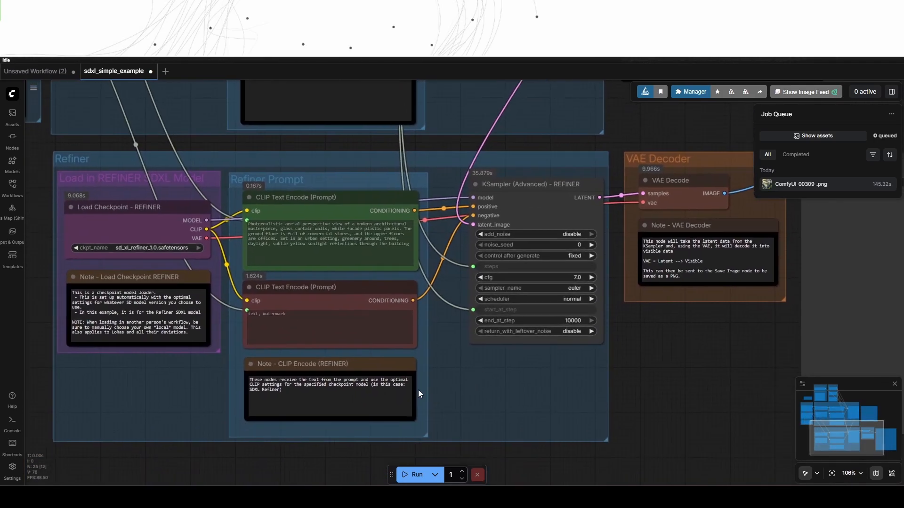
drag(165, 389, 206, 422)
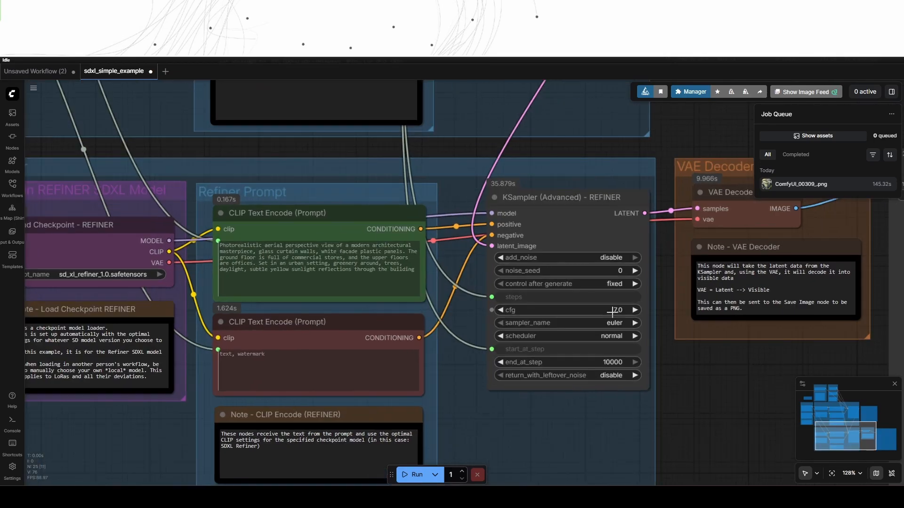
scroll(612, 311, up, 2)
scroll(569, 403, down, 4)
drag(580, 231, 557, 303)
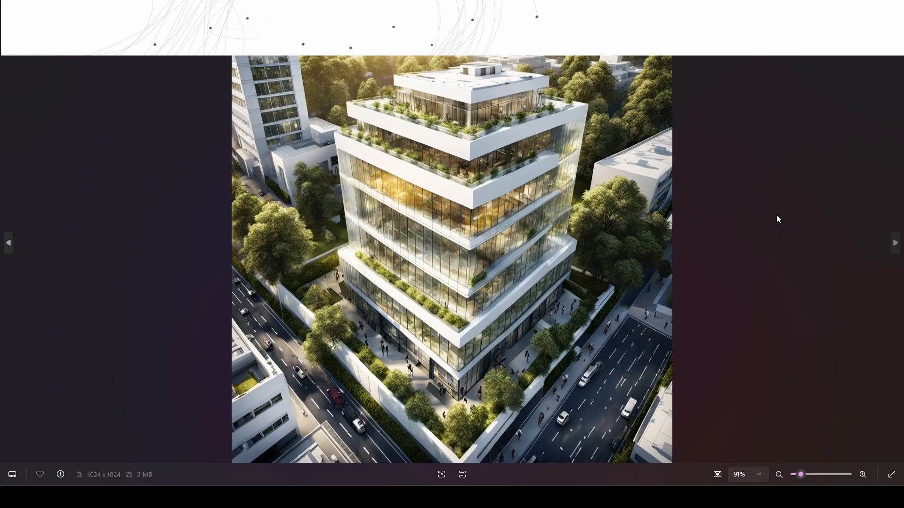
Switch to the image viewer and step through the generated building images to compare the results of the different settings.
key(Right)
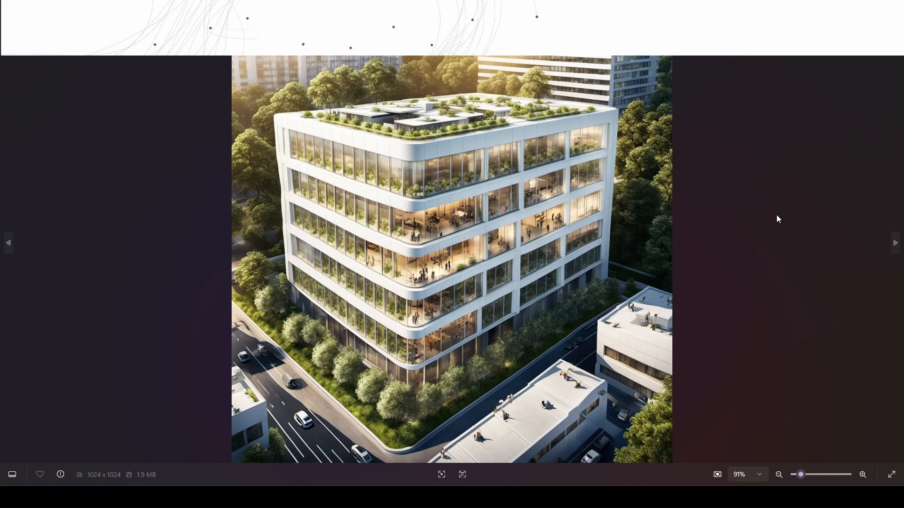
key(Right)
key(Right)
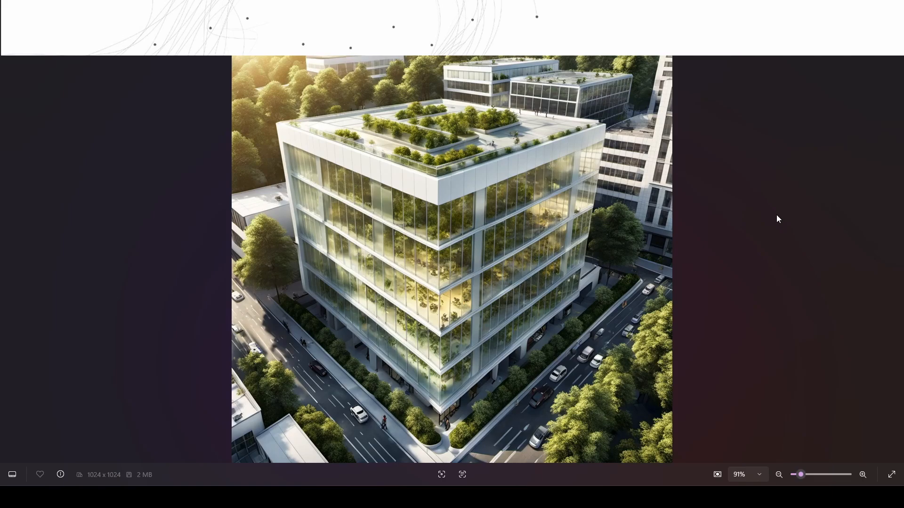
key(Right)
key(Right)
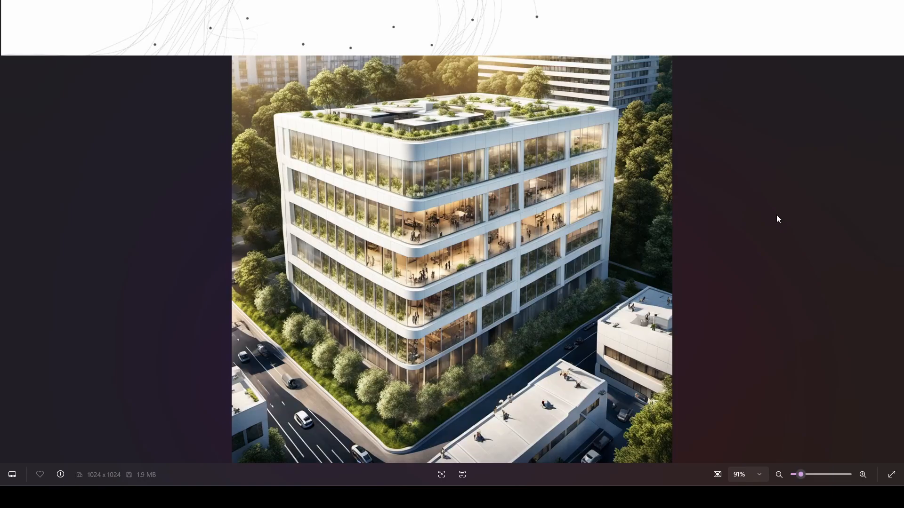